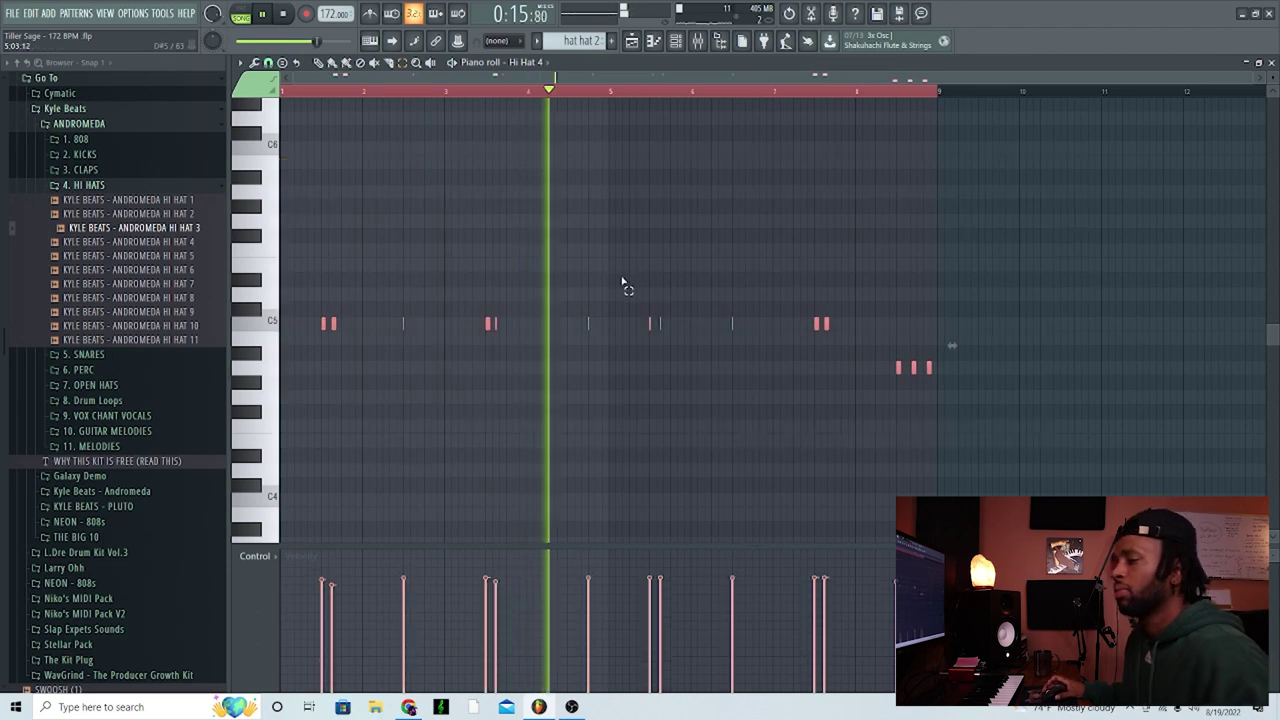
Lower the three closing notes in bar 8 of the Hi Hat 4 part by two semitones to G4
left_click_drag(1009, 351, 845, 390)
key("Down")
key("Down")
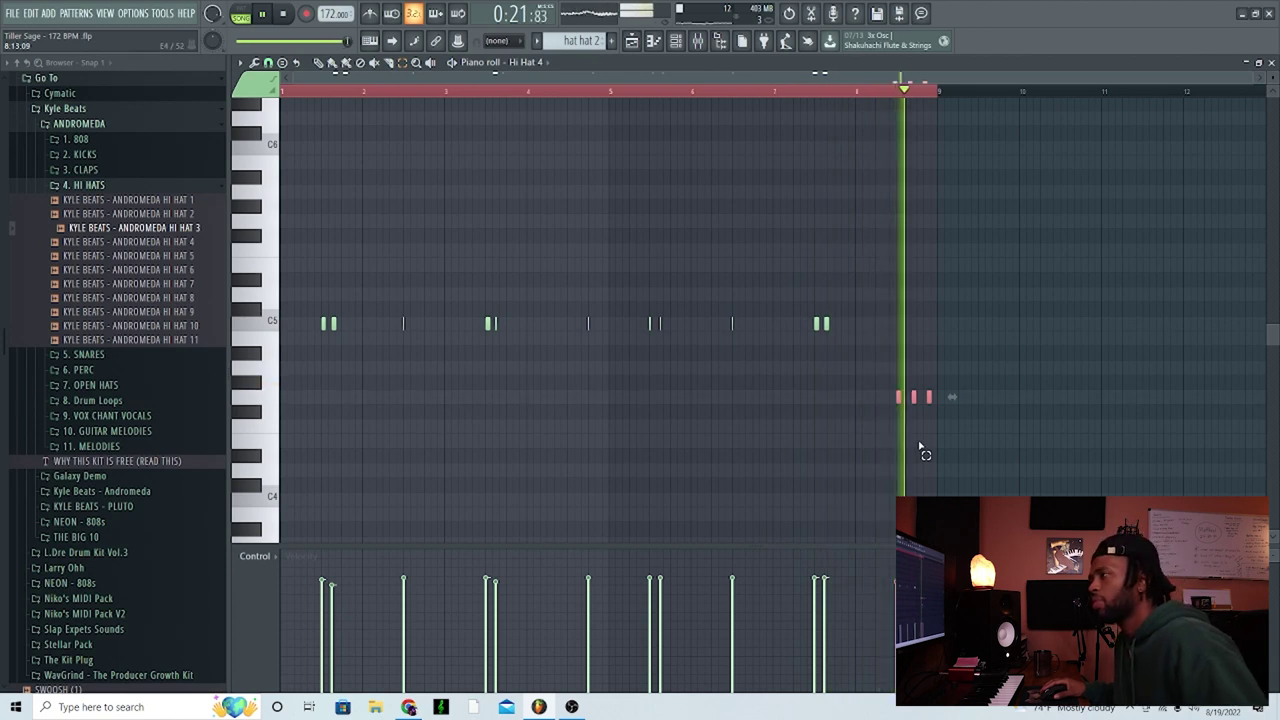
left_click_drag(896, 391, 980, 449)
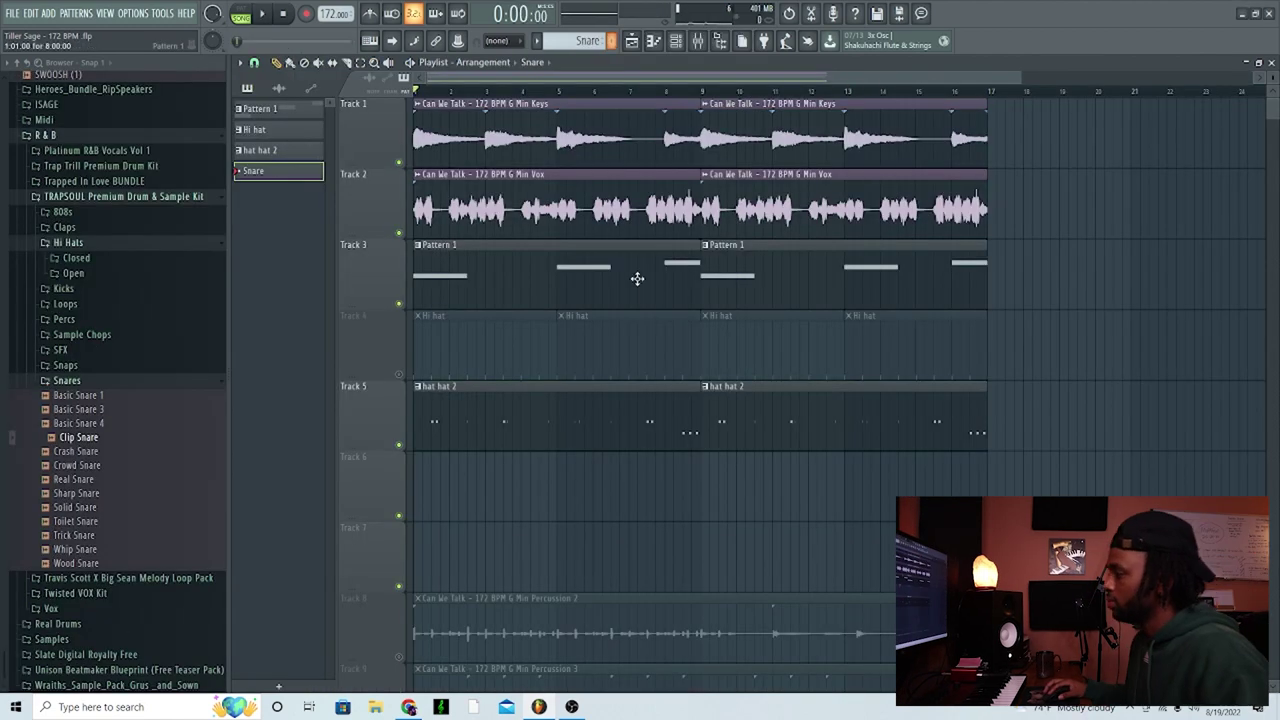
Open the channel rack and add Clip Snare hits on steps 17 and 49 of the Snare pattern during playback
left_click(676, 41)
left_click_drag(905, 278, 613, 315)
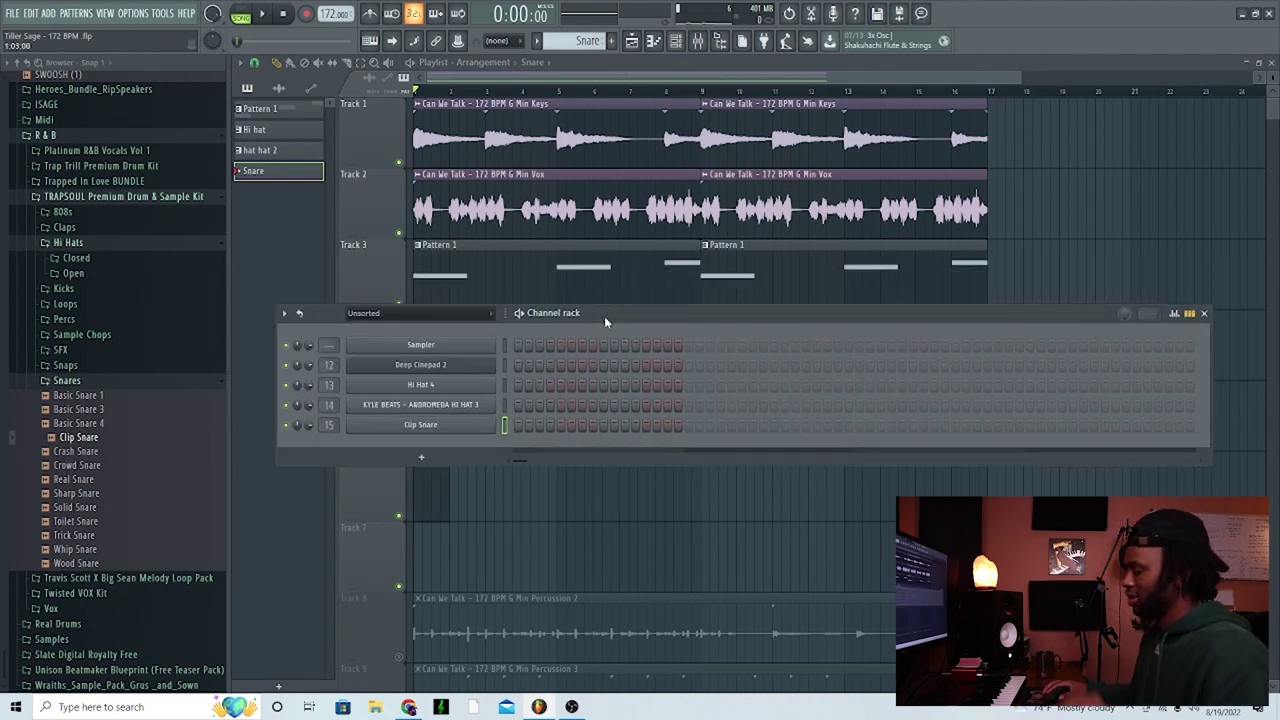
key("space")
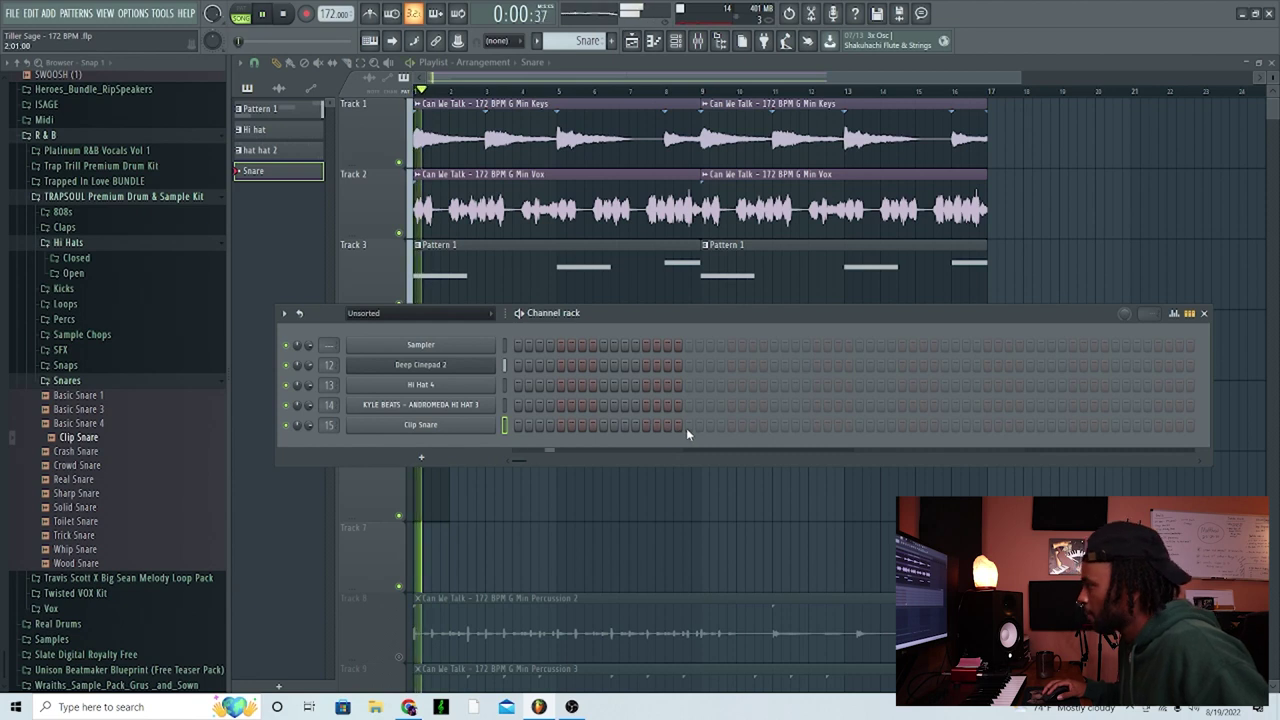
left_click(688, 425)
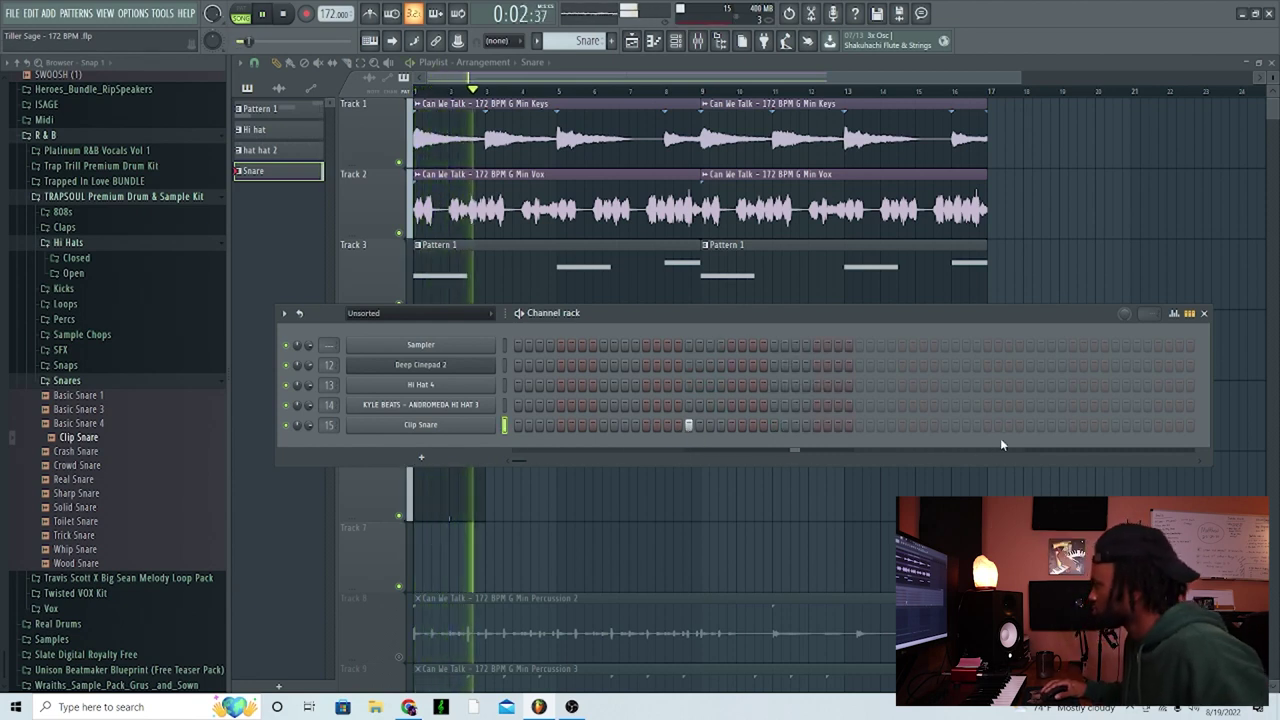
left_click(1031, 425)
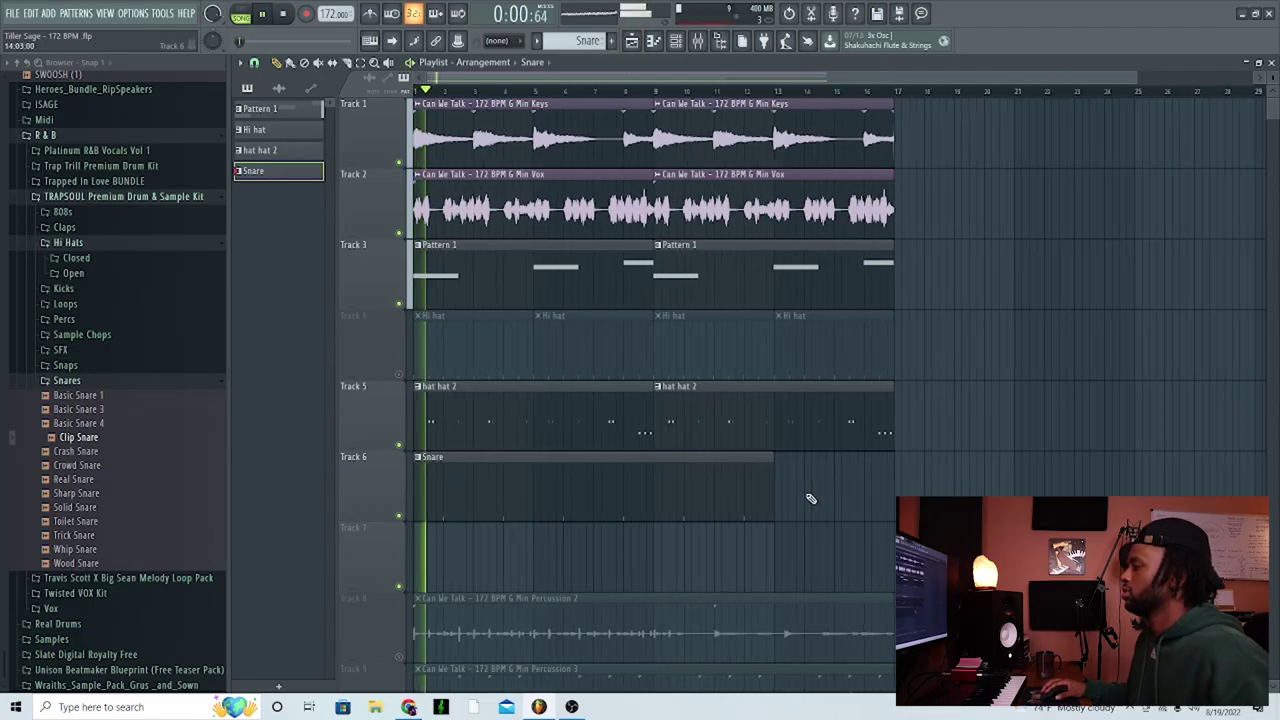
Extend the Clip Snare part in the piano roll by duplicating its last hits out to bar 14
double_click(809, 500)
left_click_drag(1064, 302, 814, 343)
key("ctrl+b")
scroll(795, 122, "down", 1)
left_click(900, 340)
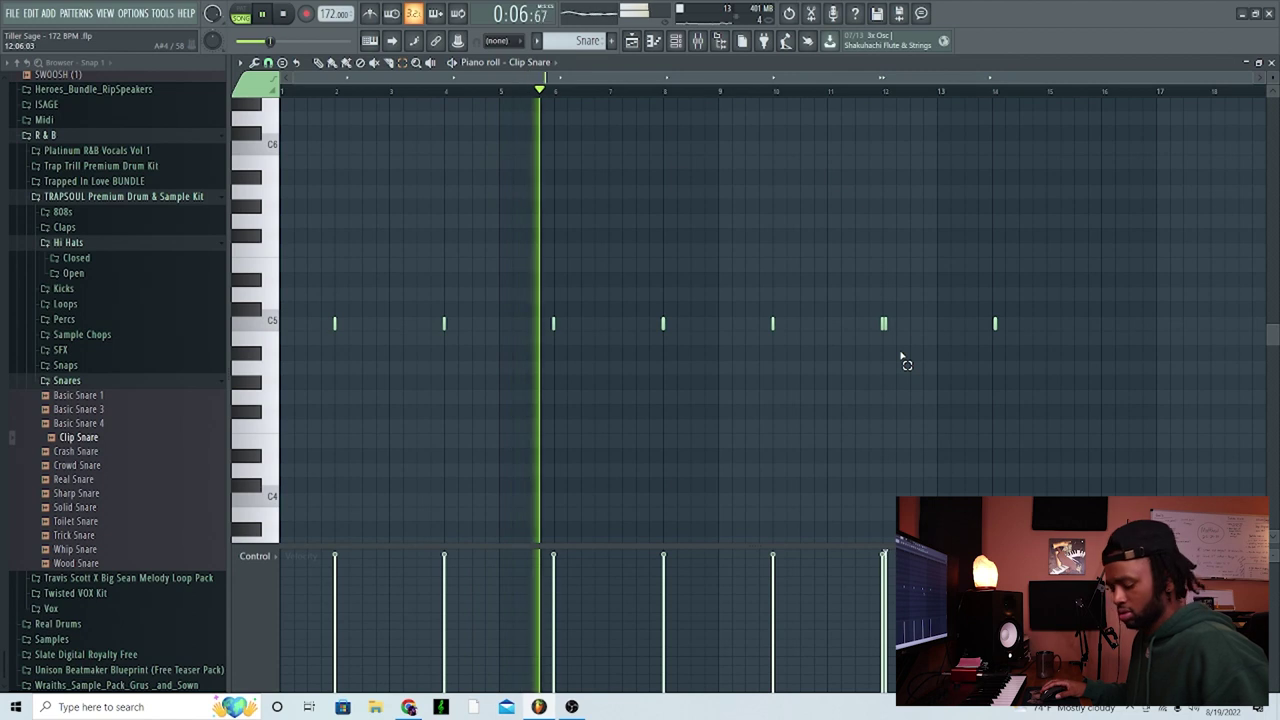
scroll(877, 333, "up", 2)
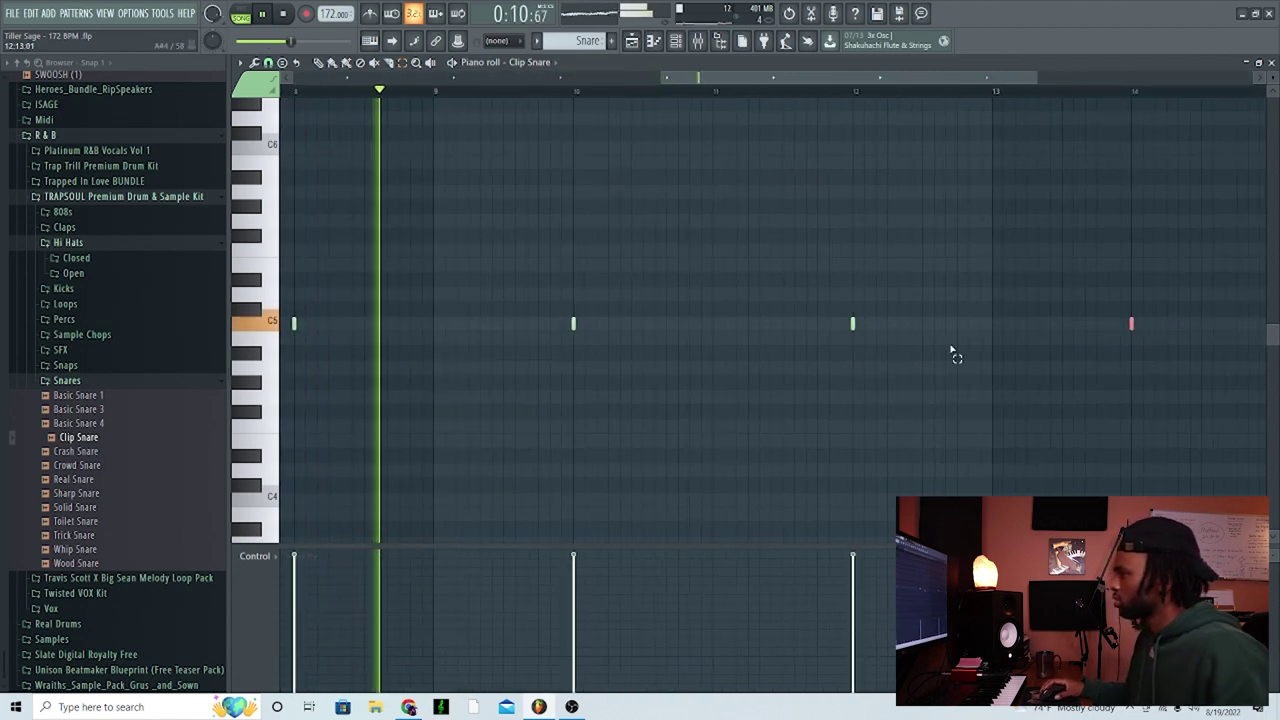
Audition the arrangement in the playlist with the Percussion 3 track unmuted, and mute that track again
key("space")
key("F5")
left_click(400, 560)
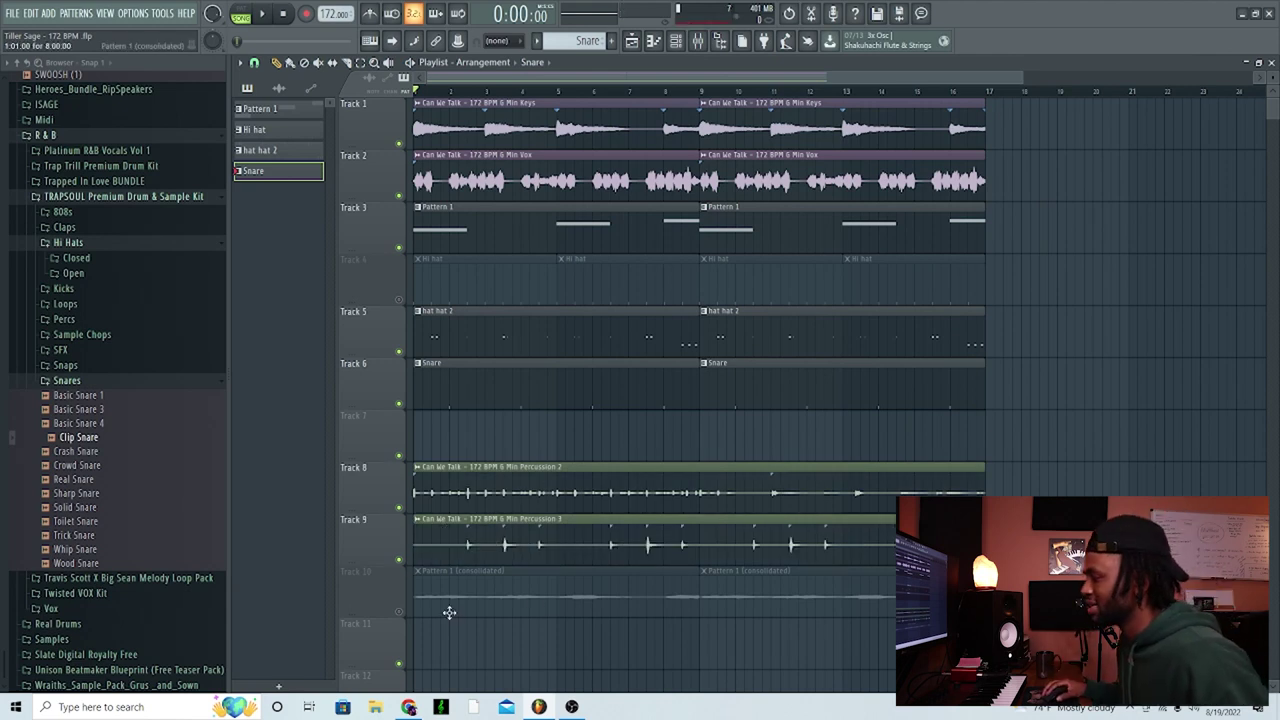
scroll(672, 427, "down", 2)
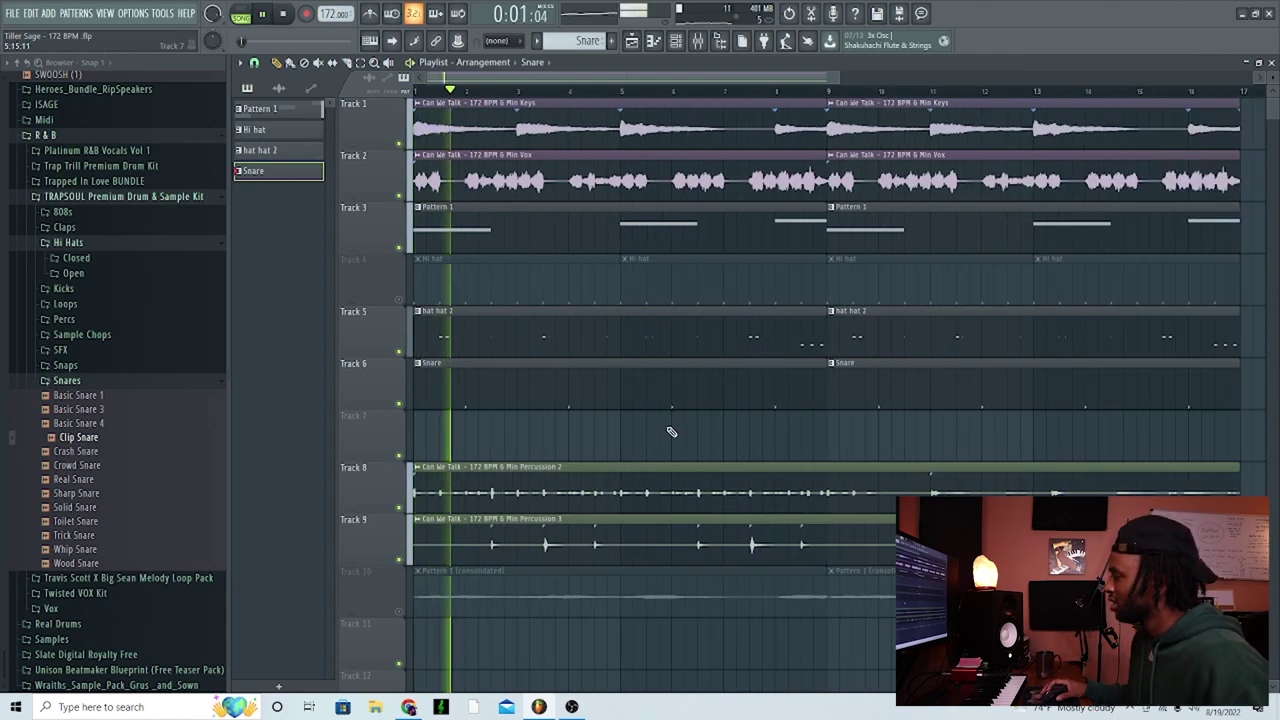
scroll(665, 438, "up", 3)
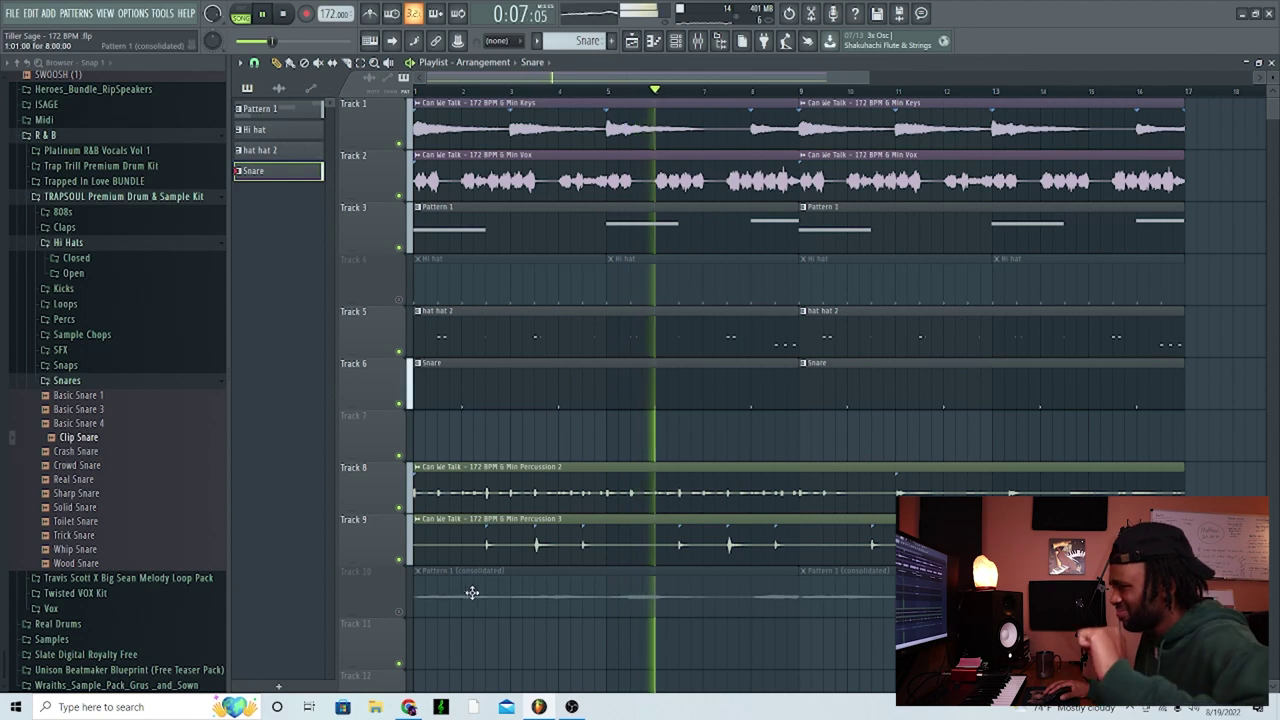
left_click(399, 560)
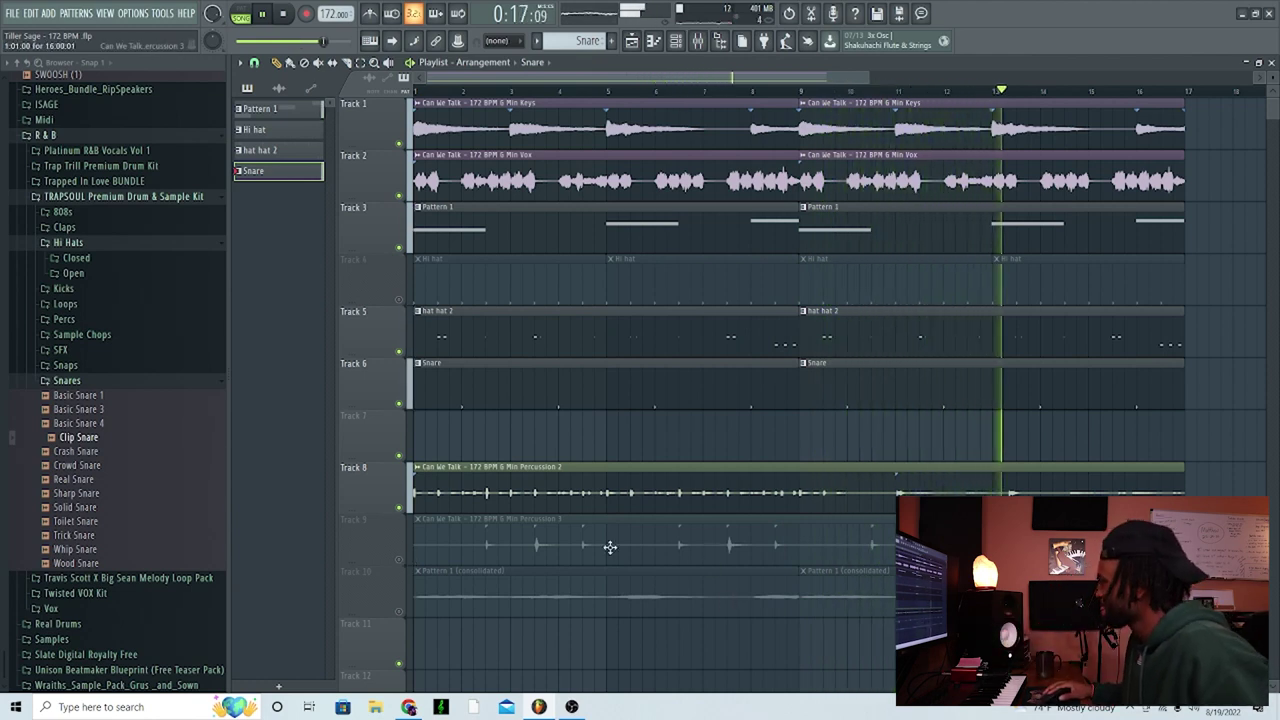
scroll(610, 547, "down", 3)
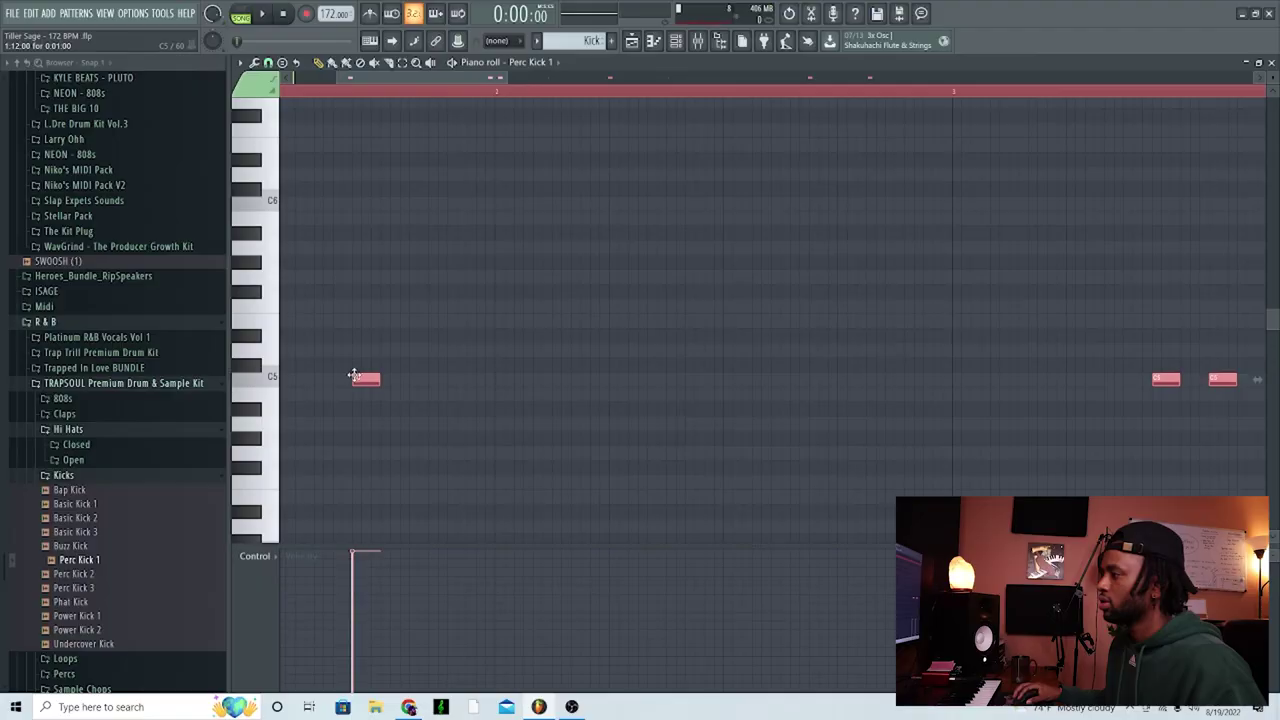
Play the Kick pattern from the piano roll and return to the playlist
key("space")
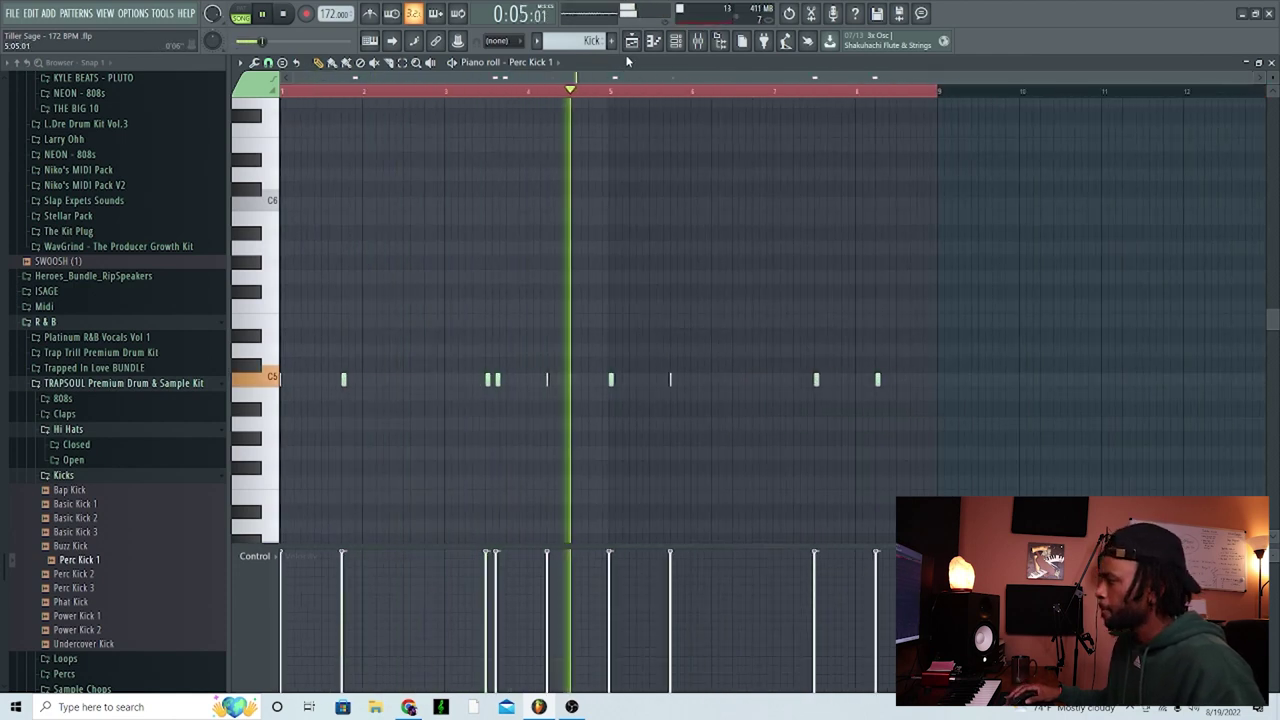
key("F5")
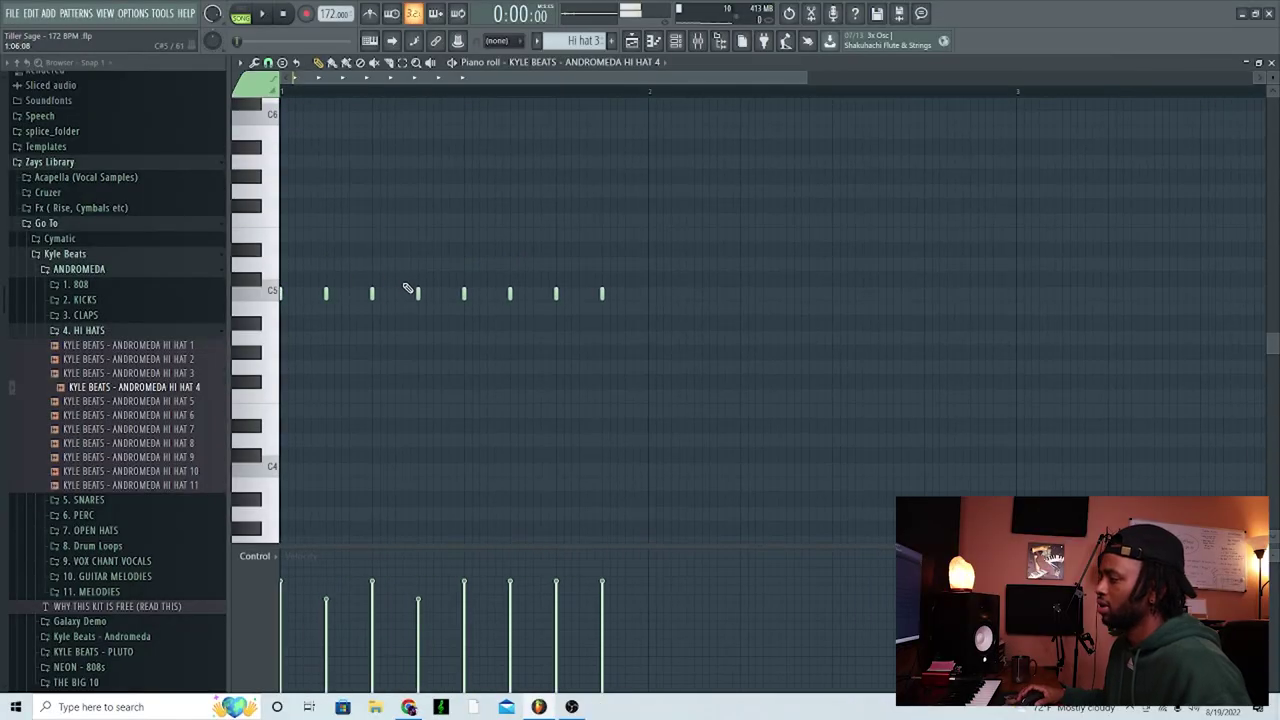
Duplicate the eight bar 1 notes of the Hi hat 3 pattern into bar 2 and return to the playlist
key("ctrl+a")
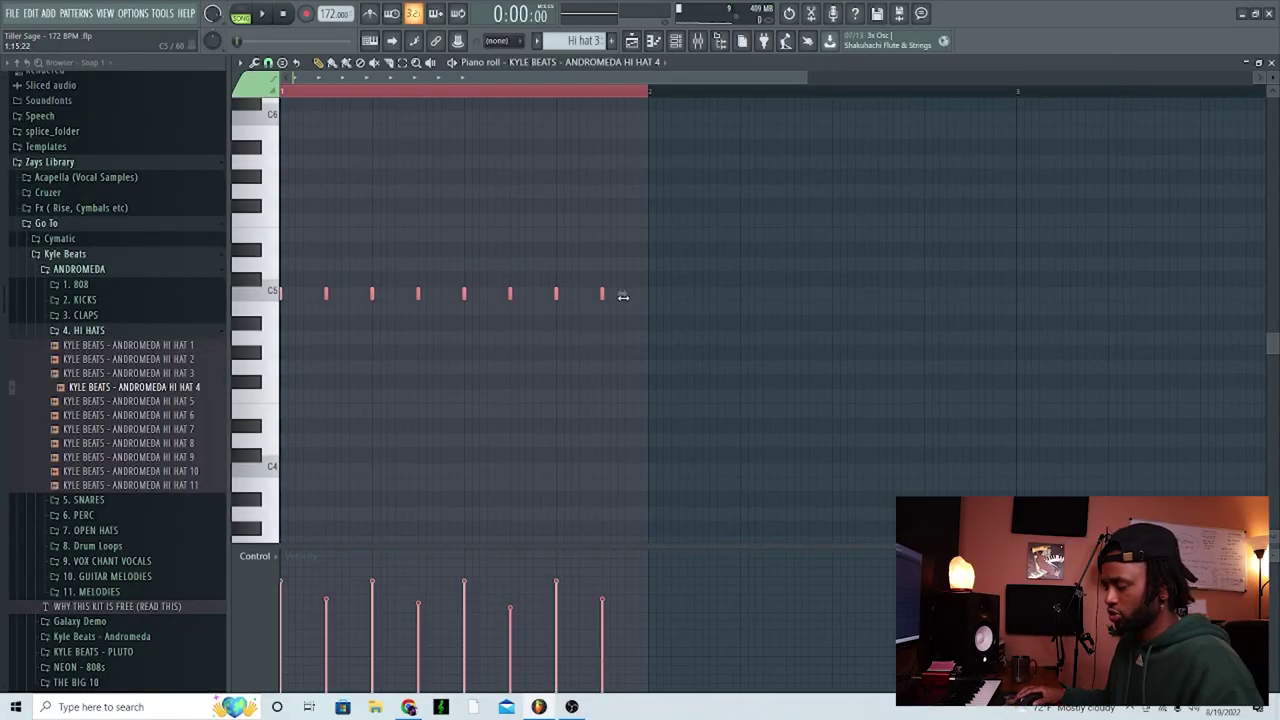
key("ctrl+b")
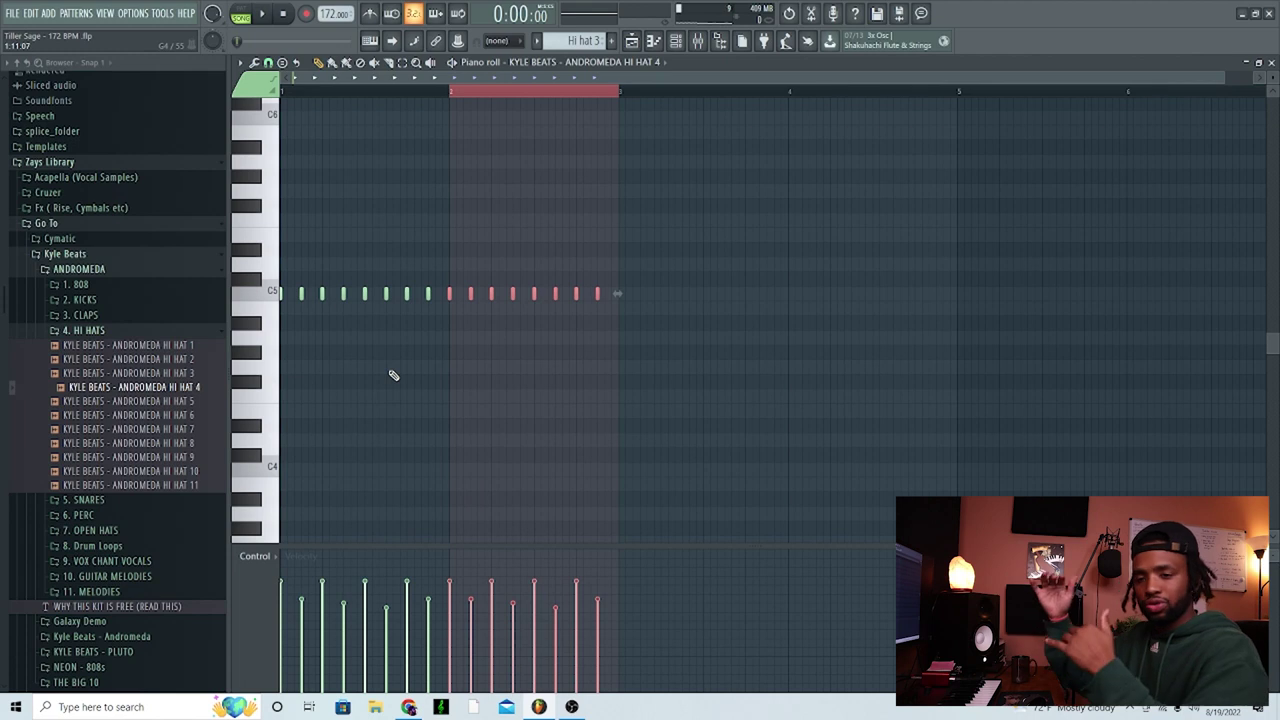
left_click(632, 41)
left_click(633, 41)
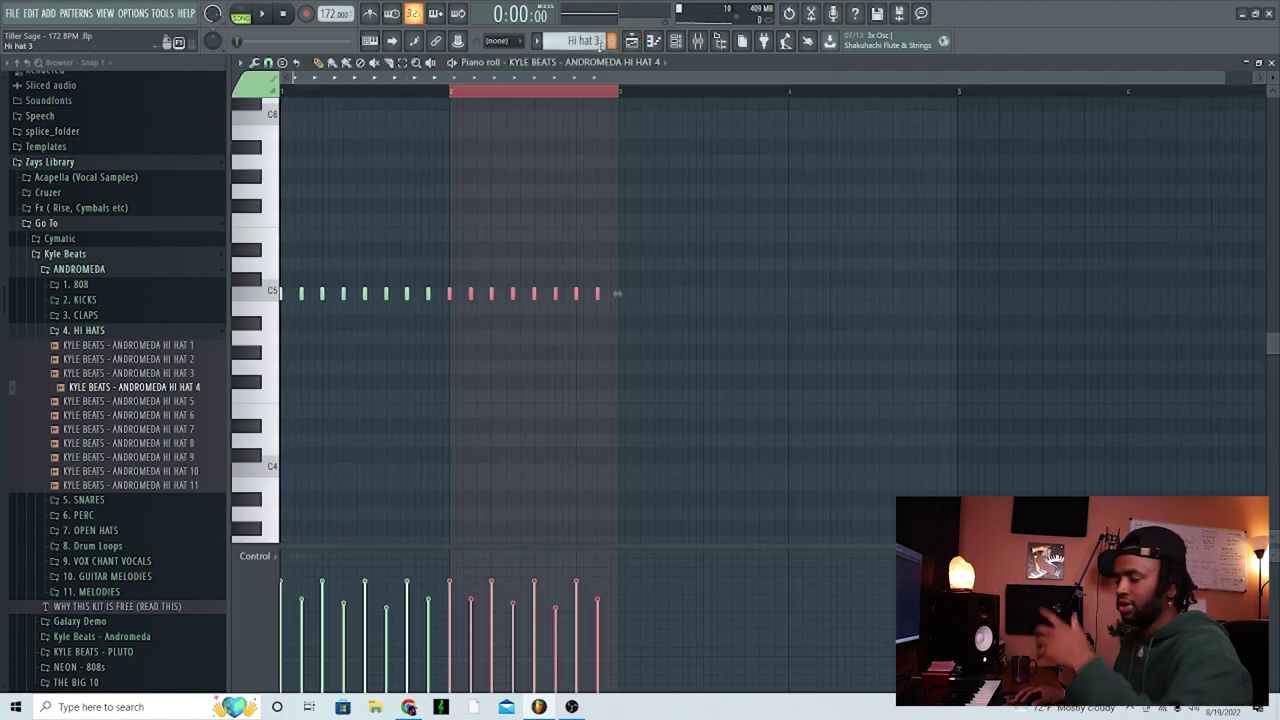
left_click(631, 42)
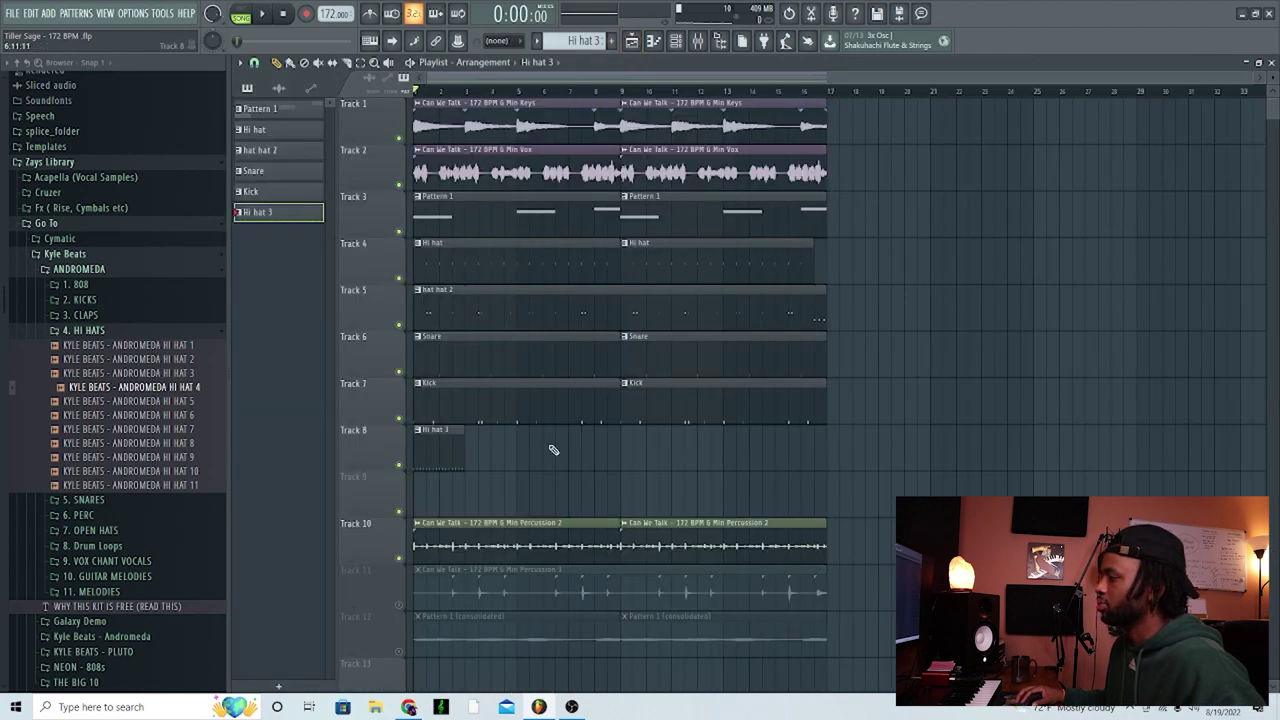
Reopen the Hi hat 3 pattern and duplicate its two bars of notes into bars 3 and 4
double_click(449, 449)
key("ctrl+b")
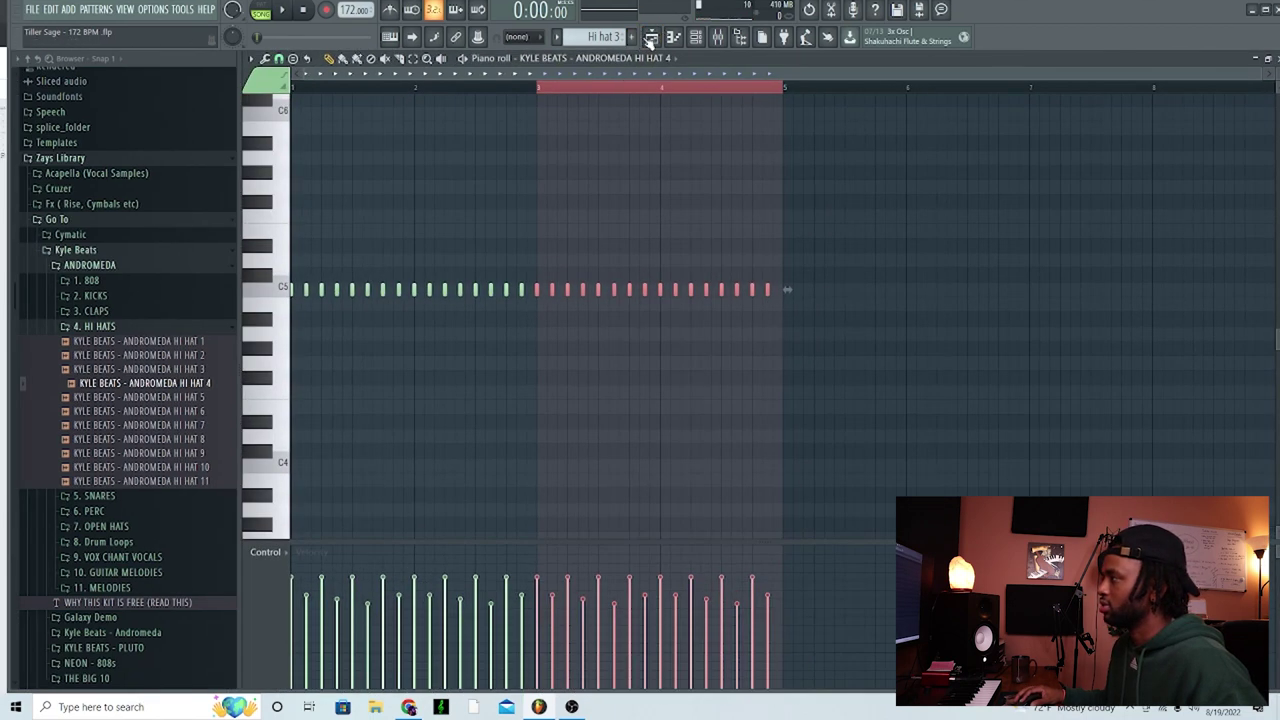
left_click(1266, 10)
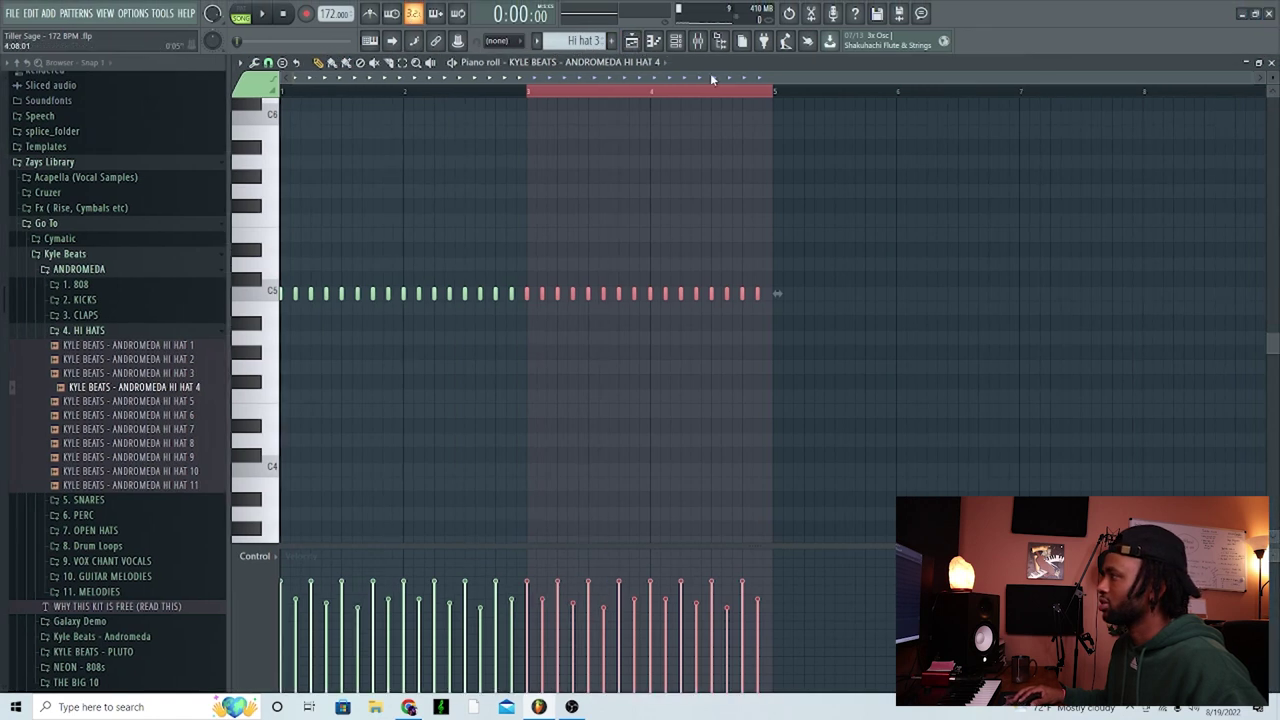
Repeat the Hi hat 3 clip on Track 8 at bars 5, 9 and 13, and mute Tracks 4 and 5
left_click(645, 40)
double_click(512, 449)
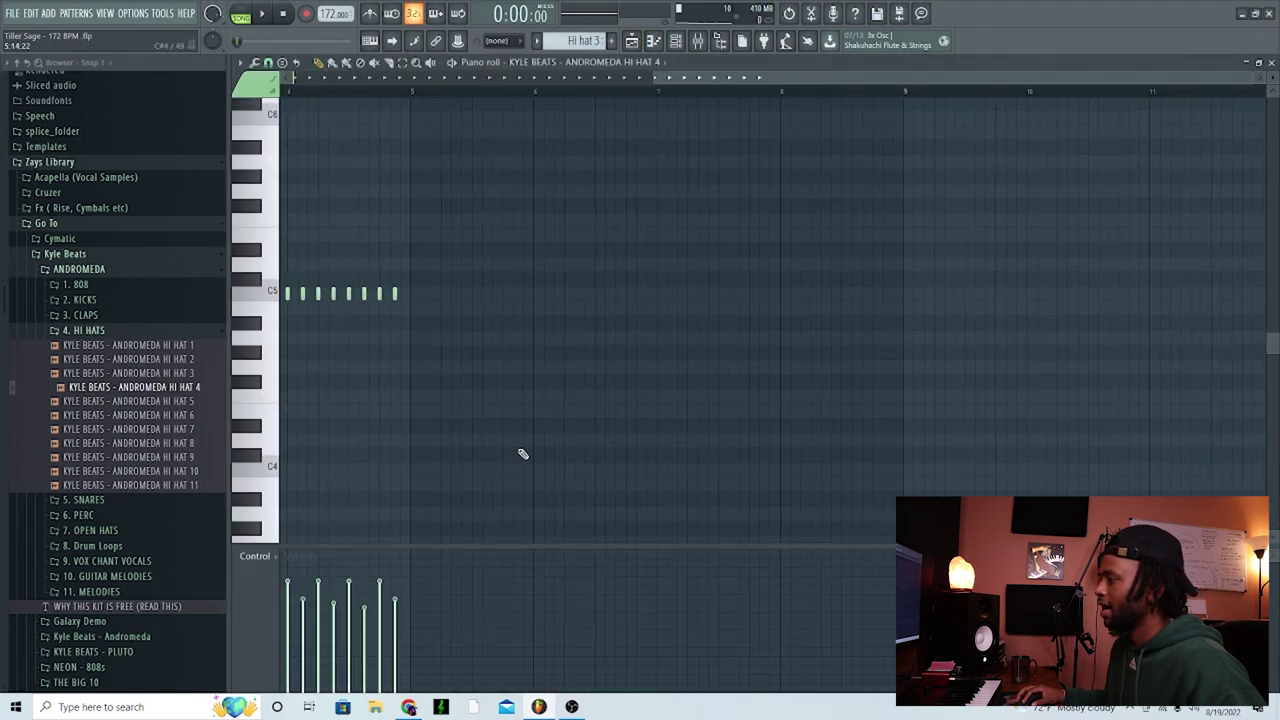
left_click(646, 41)
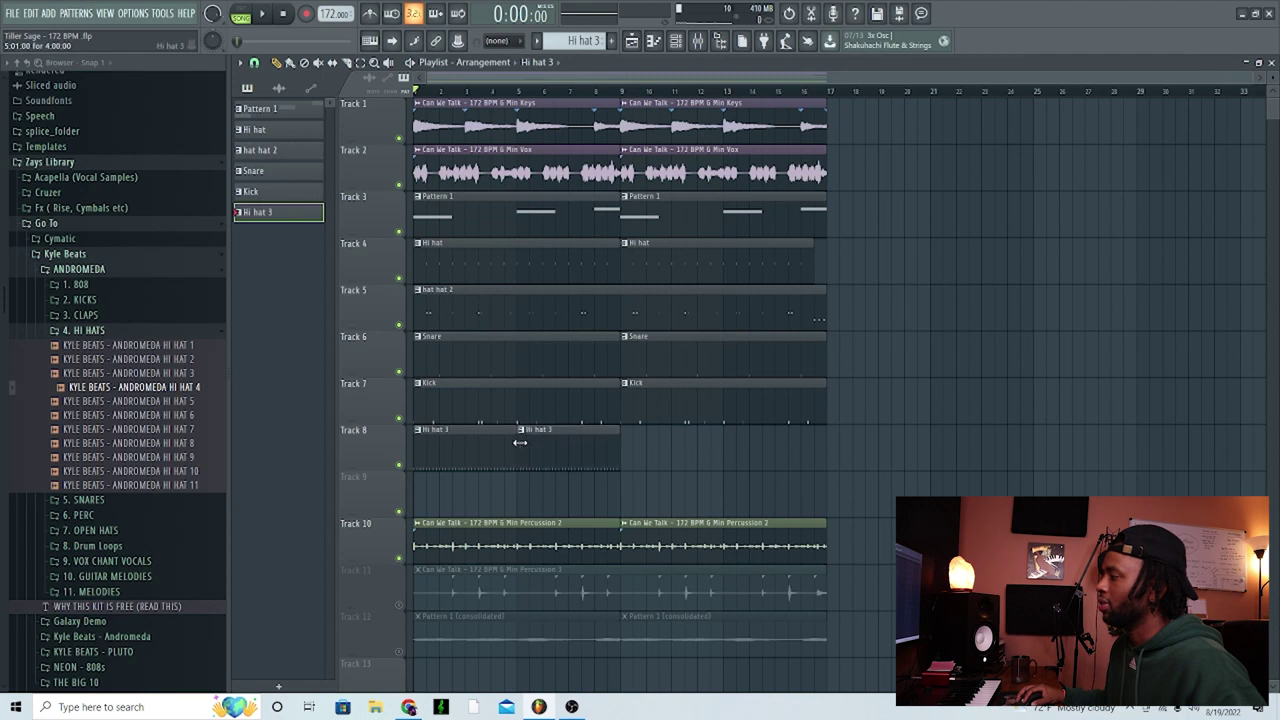
left_click(400, 279)
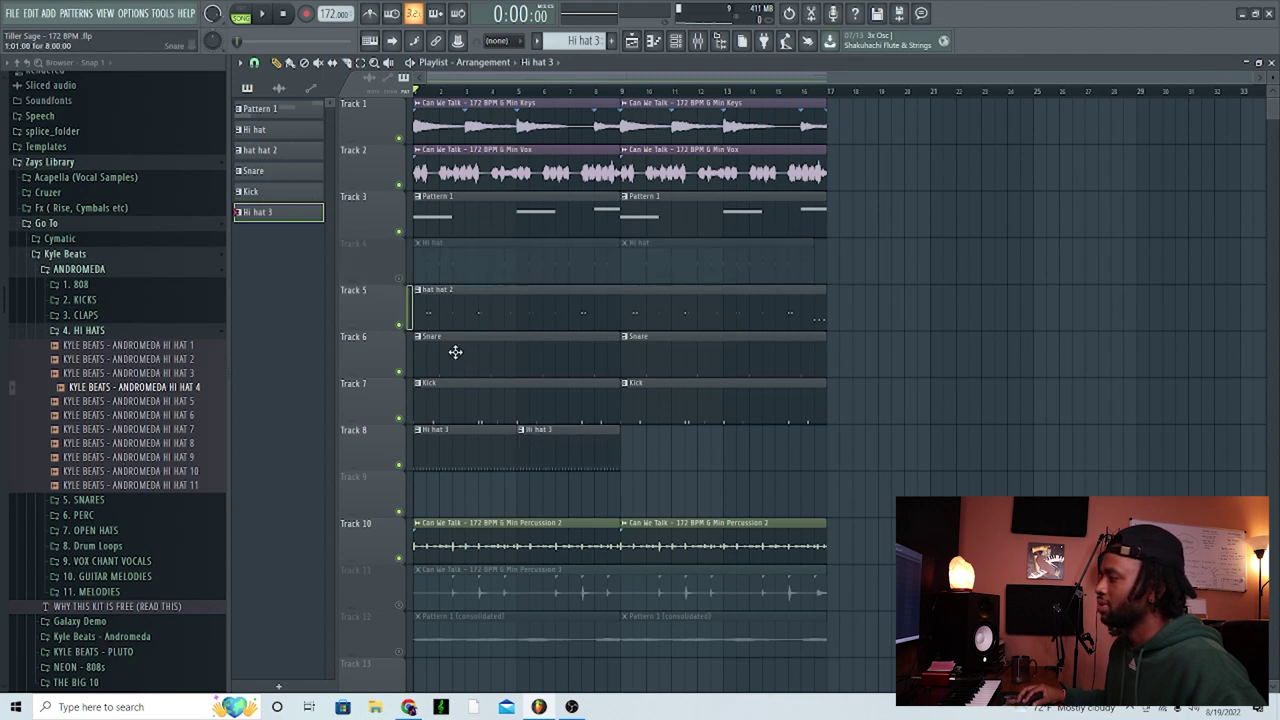
left_click(400, 325)
left_click(631, 451)
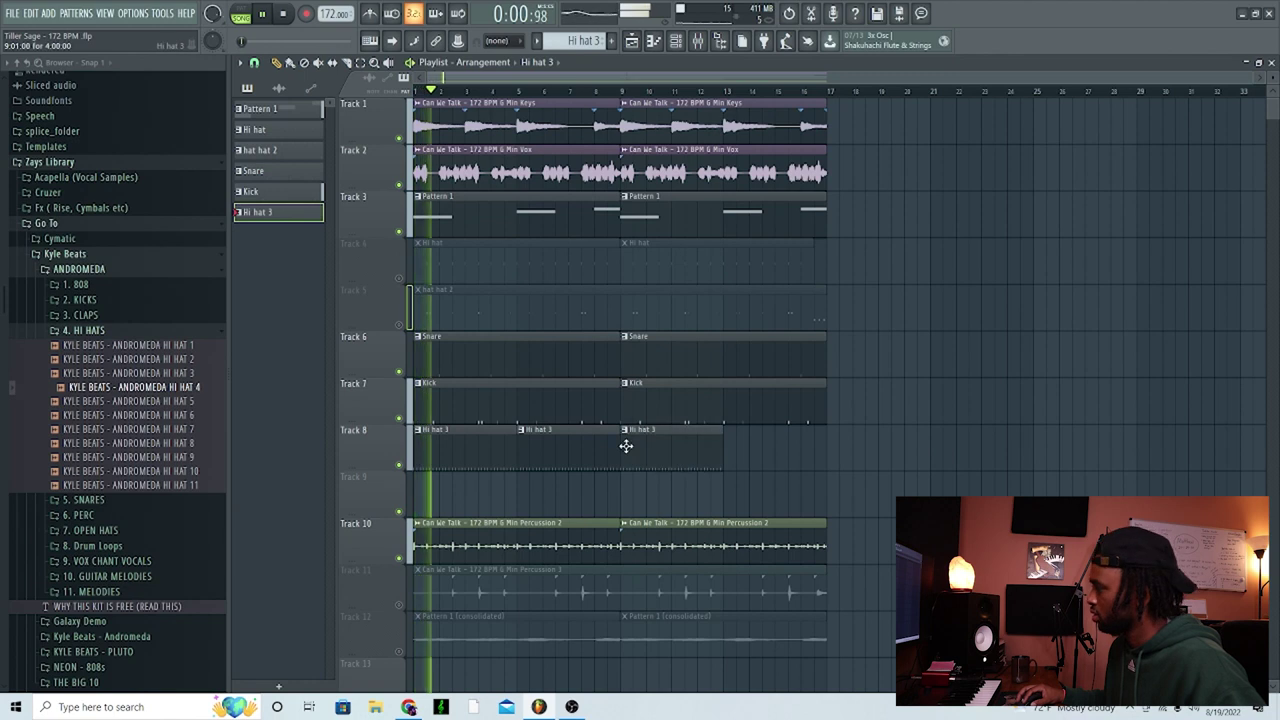
left_click(733, 449)
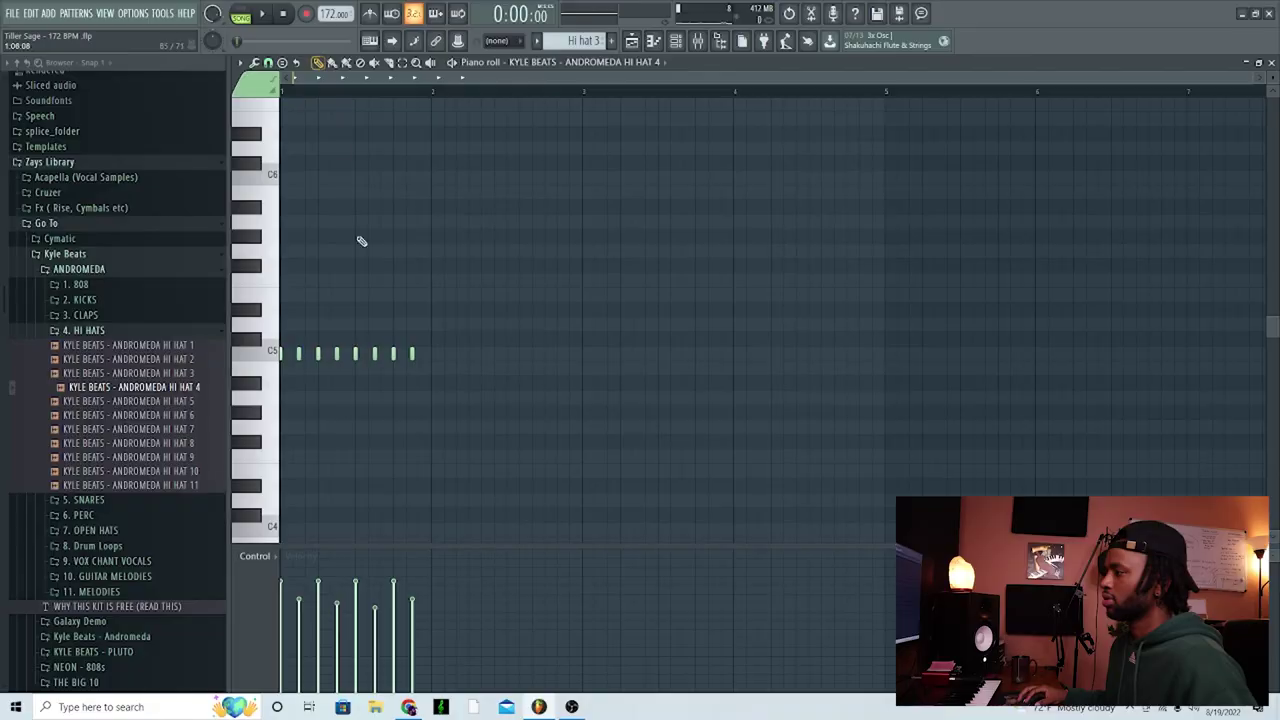
Play the one-bar Hi hat 3 pattern and set the piano roll snap to 1/4 step
key("space")
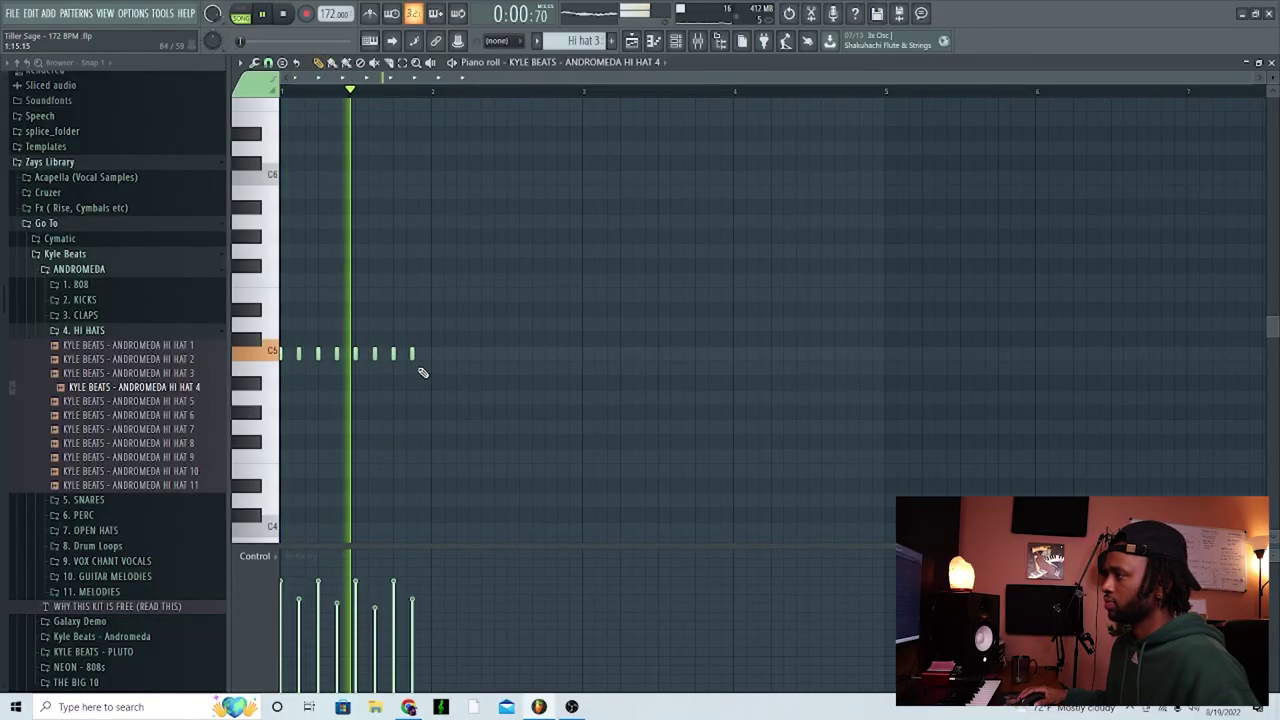
scroll(417, 369, "up", 2)
key("space")
left_click(268, 62)
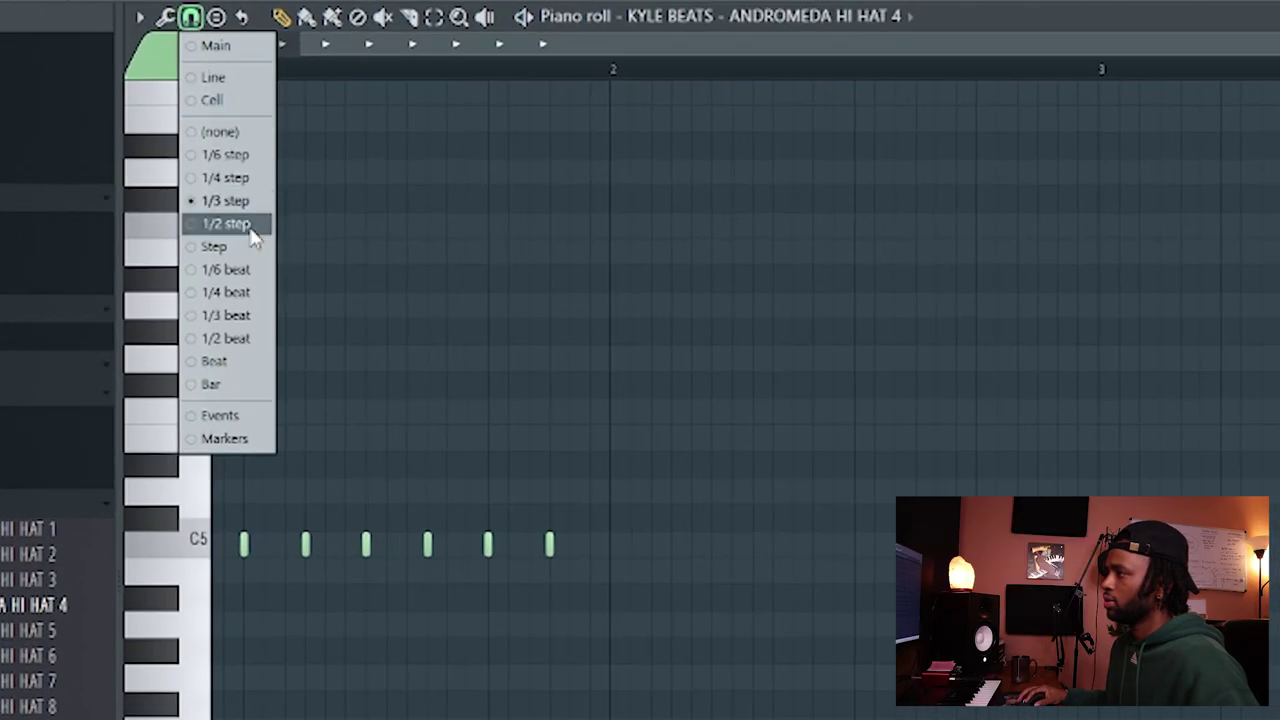
left_click(250, 186)
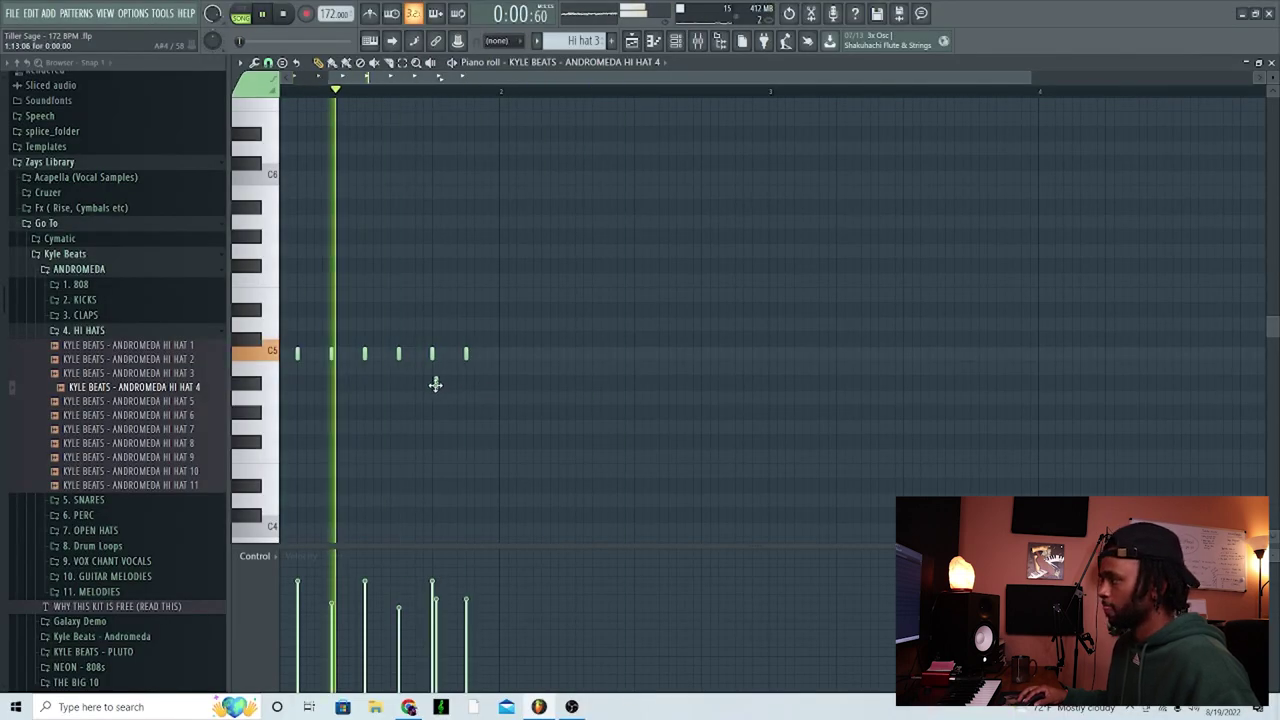
Add three F4 hi-hat notes on steps 13, 14 and 15 of bar 1 and play the result
key("space")
left_click(435, 430)
left_click(452, 457)
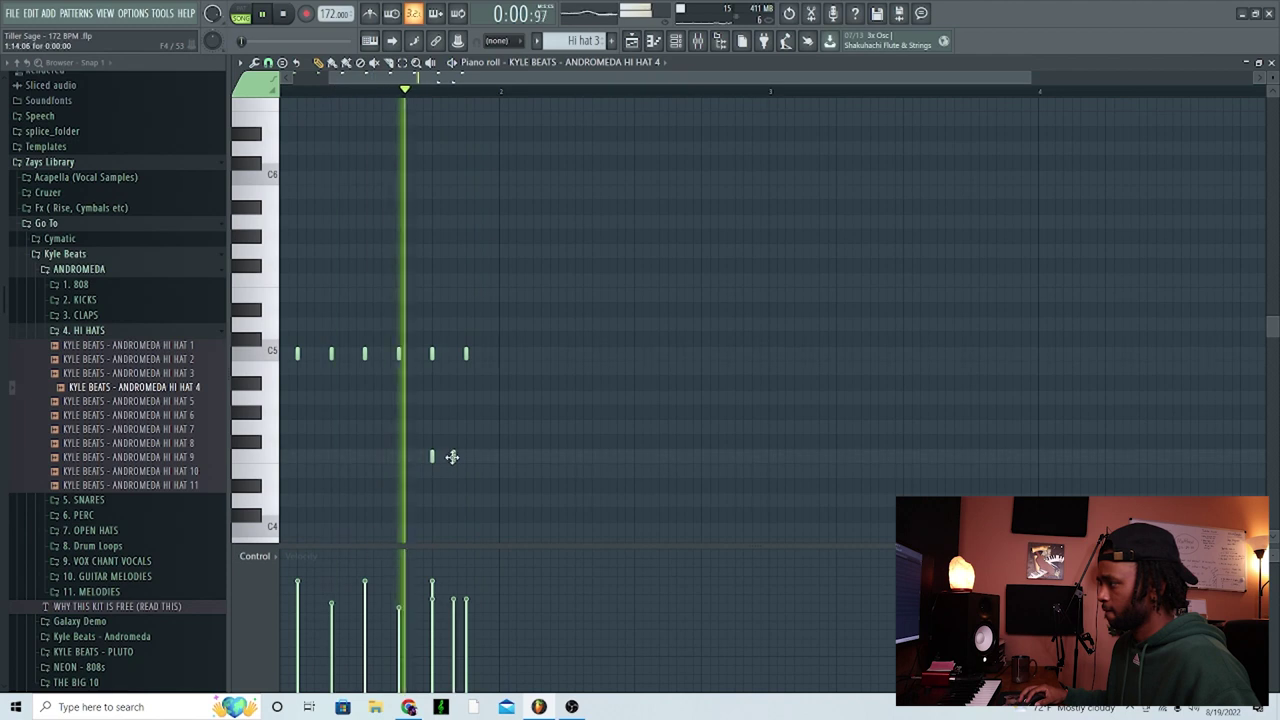
left_click_drag(453, 457, 465, 457)
key("space")
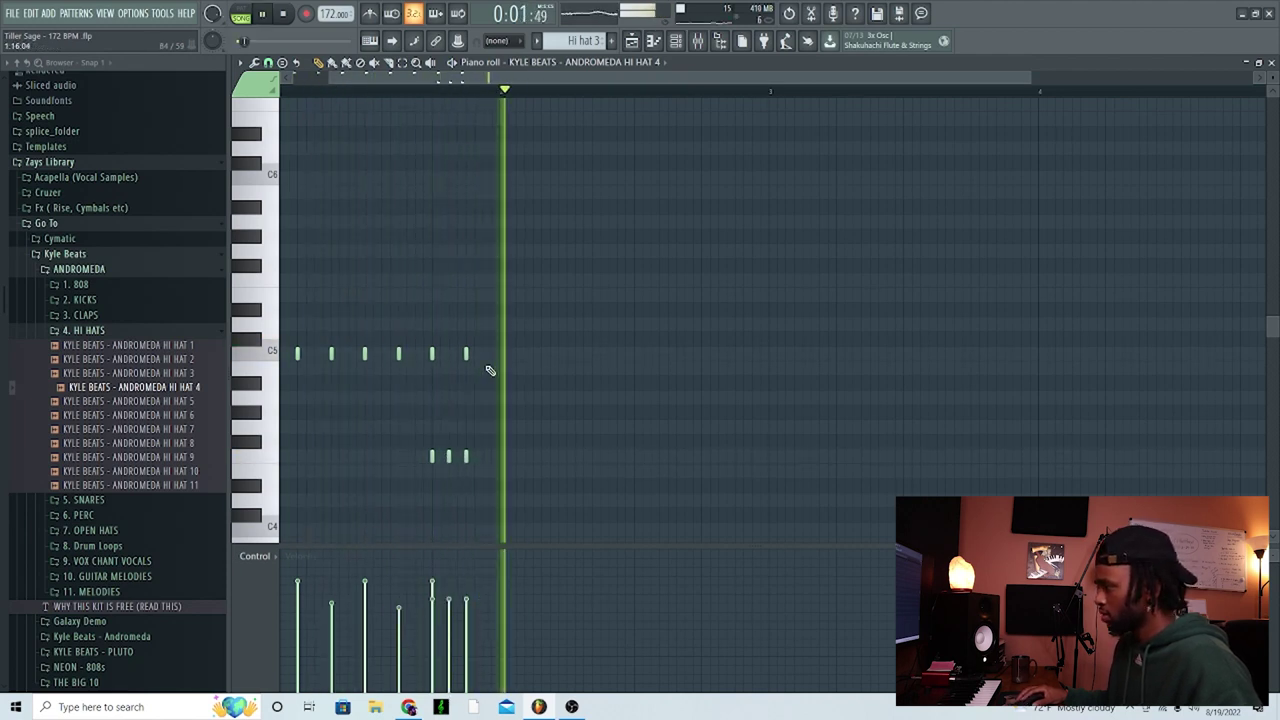
Duplicate the bar 1 hi-hat notes into bar 2 and delete the low F4 notes from bar 2
key("space")
key("ctrl+a")
key("ctrl+b")
scroll(628, 408, "down", 2)
key("space")
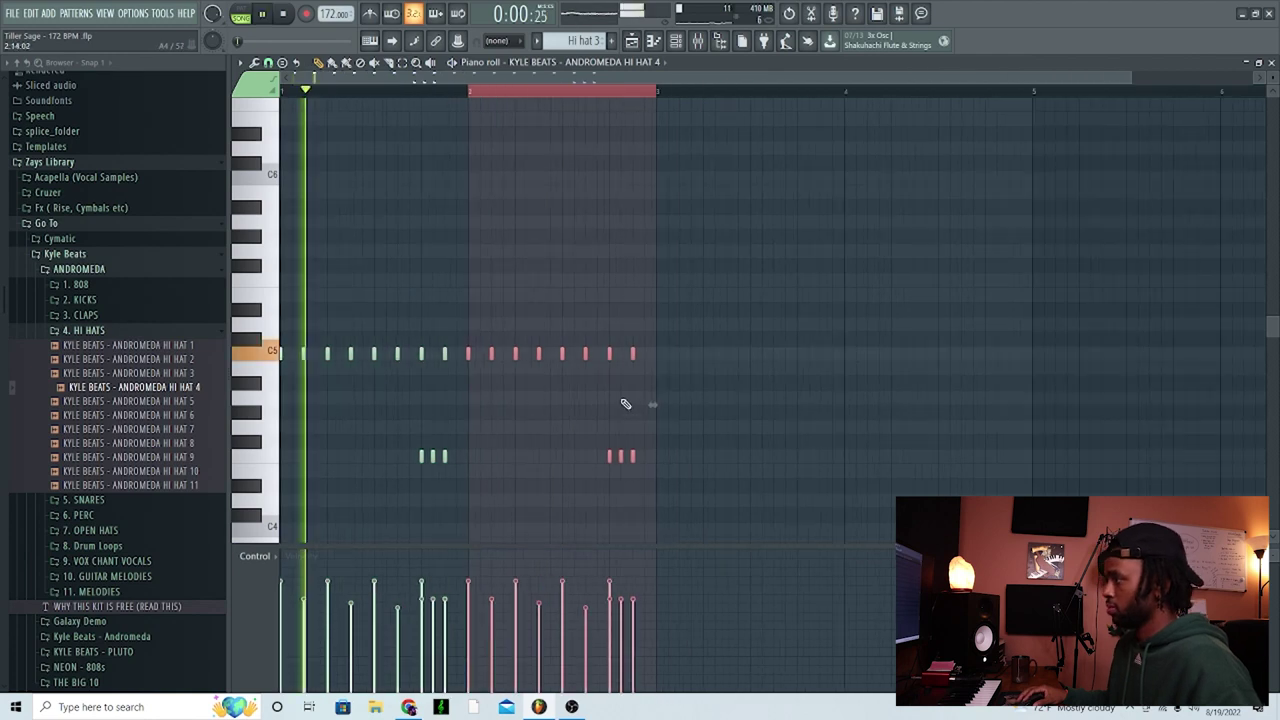
right_click(621, 457)
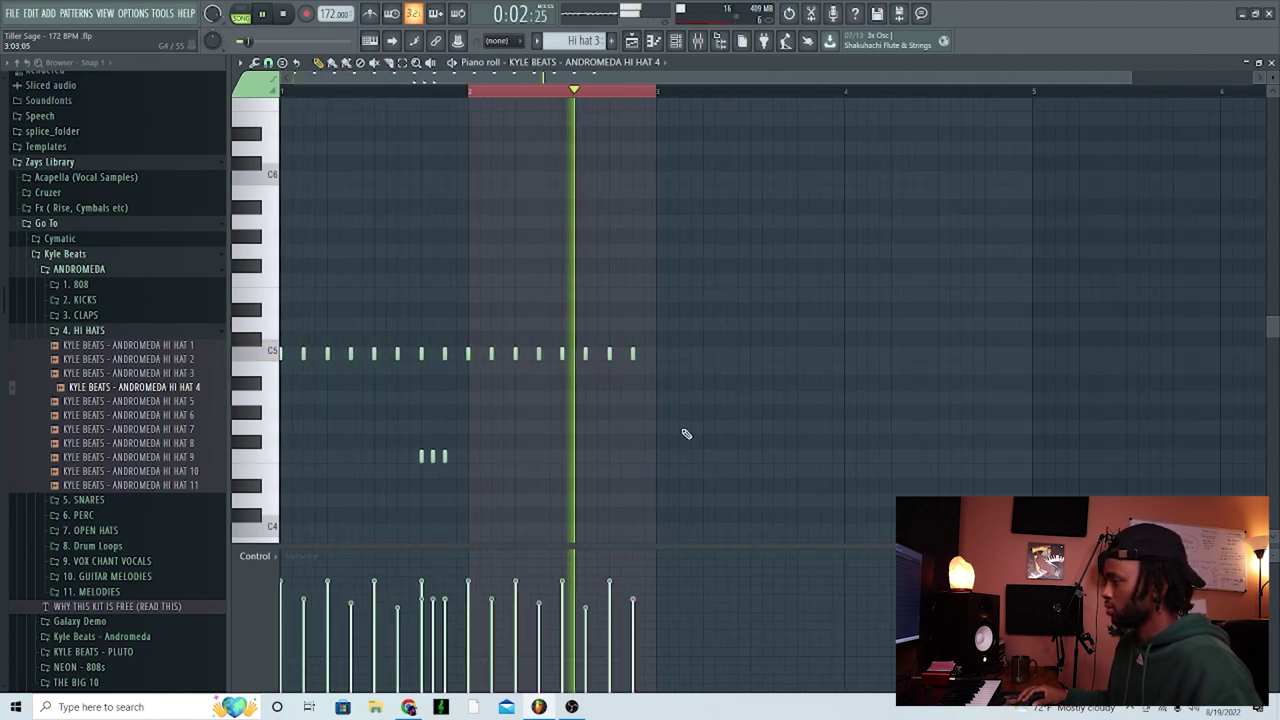
Duplicate the two bars of hi-hat notes into bars 3 and 4 and play them back
key("space")
key("ctrl+a")
key("ctrl+b")
key("space")
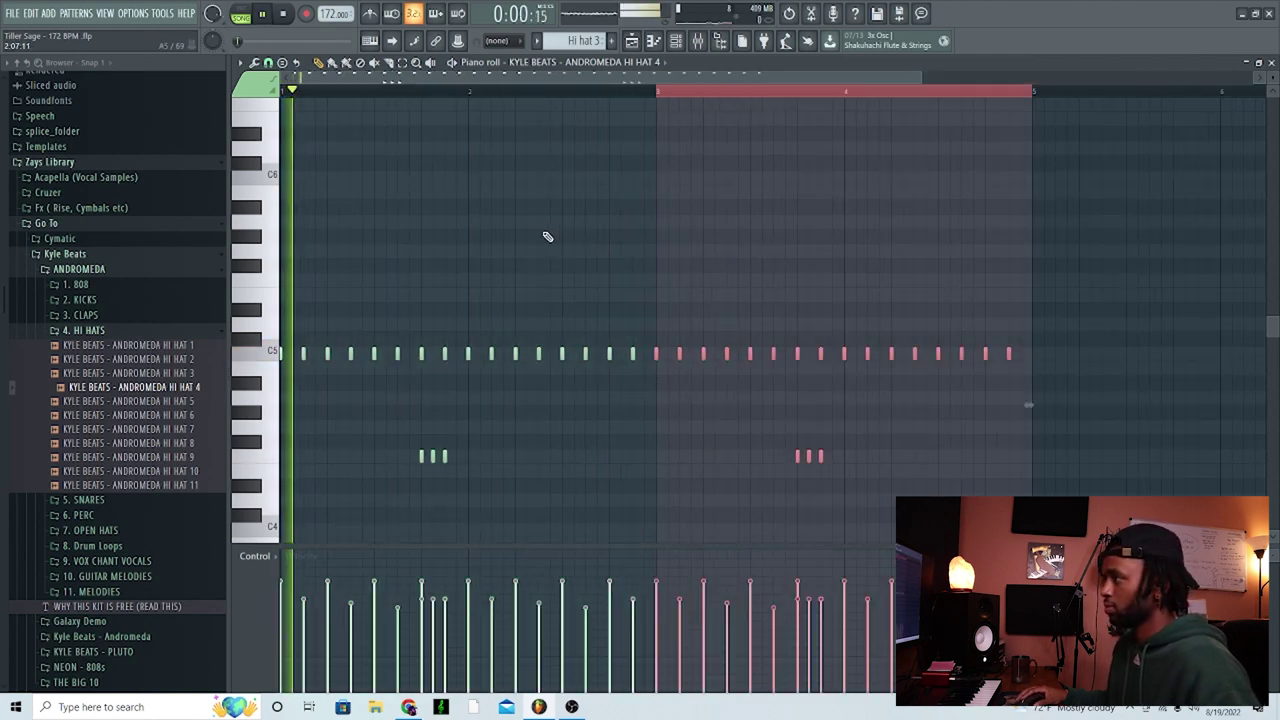
Delete the middle of the three low F4 notes in bar 3 and return to the playlist
scroll(371, 106, "down", 1)
left_click(735, 457)
right_click(735, 457)
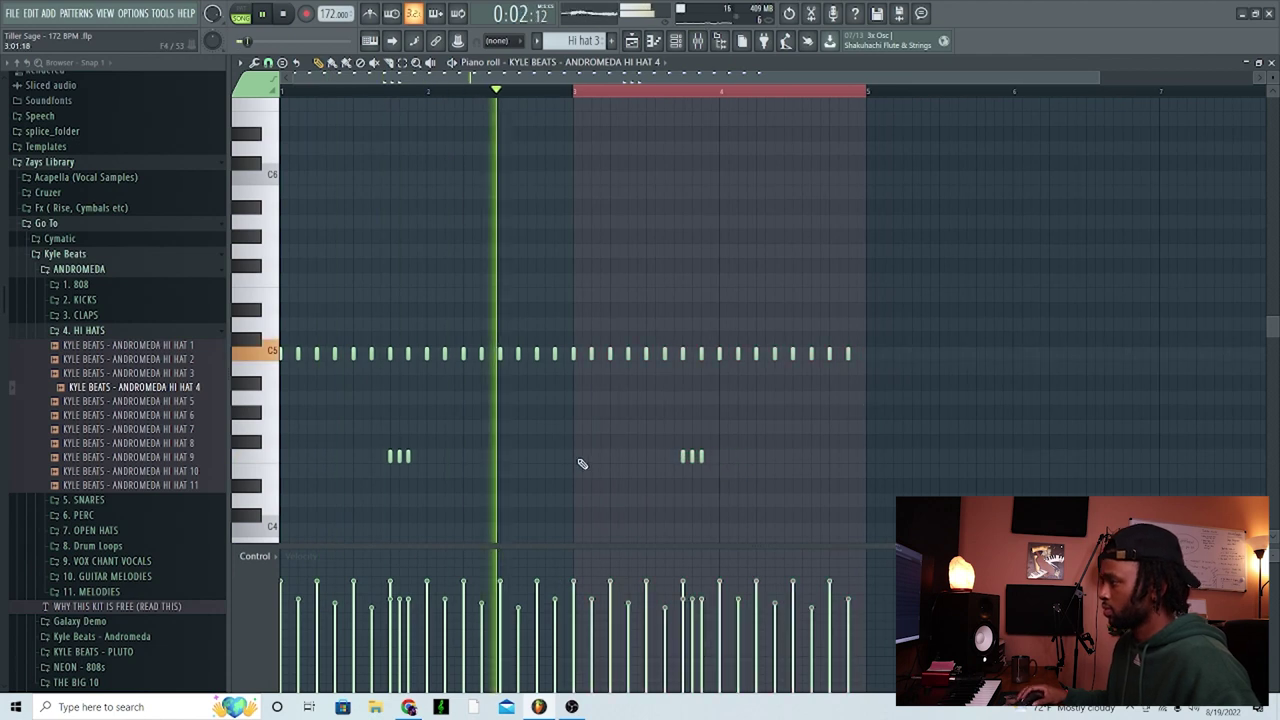
scroll(580, 457, "up", 1)
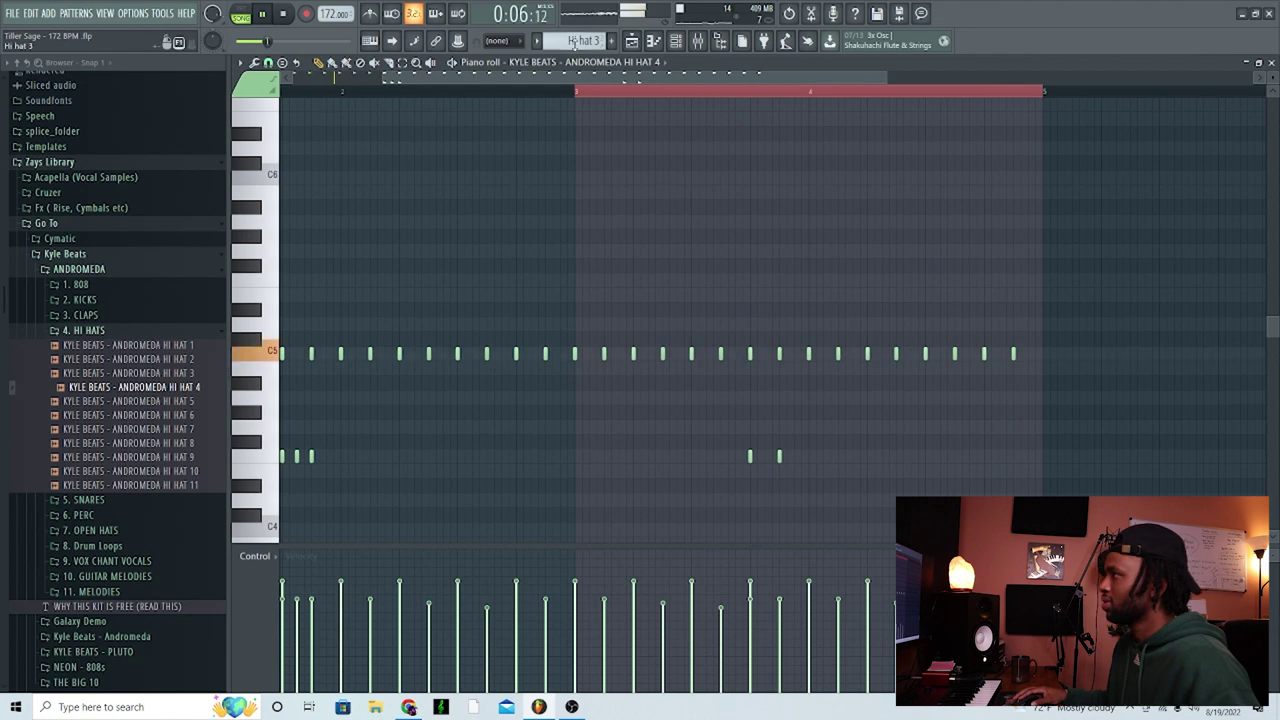
left_click(645, 47)
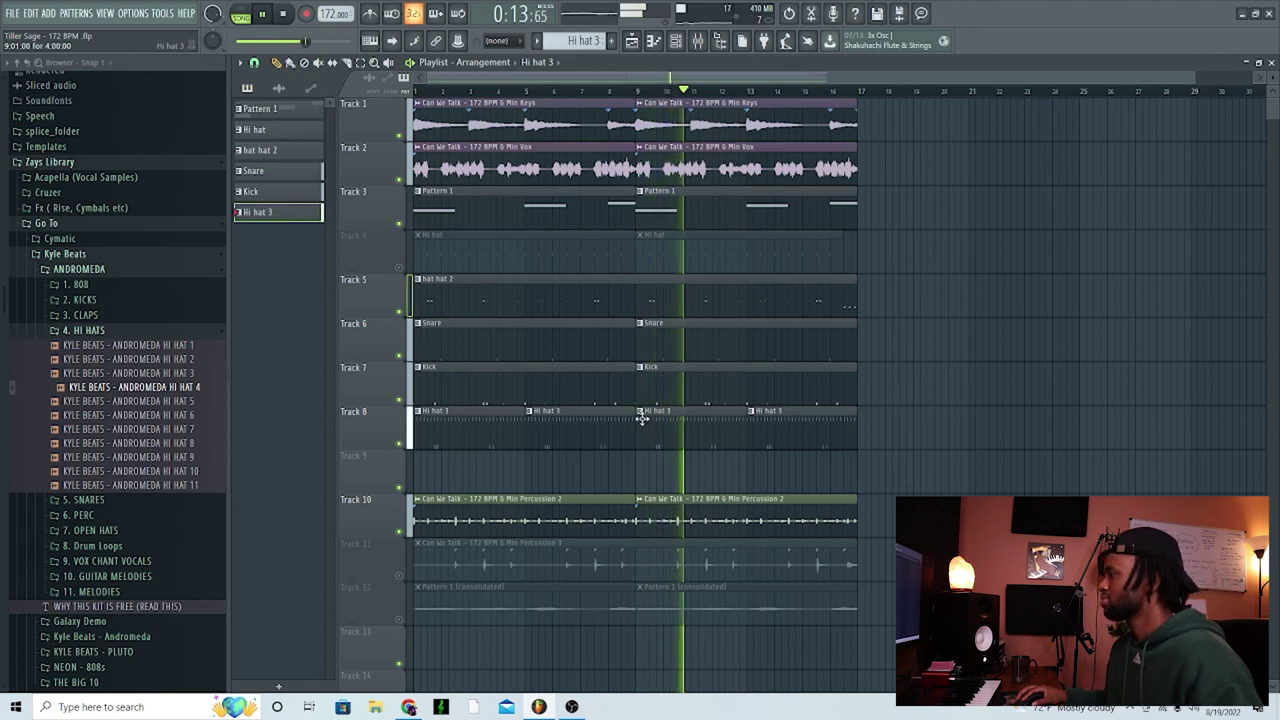
Select the C5 notes in the Hi hat 3 pattern, lower their velocities, and return to the playlist
double_click(582, 416)
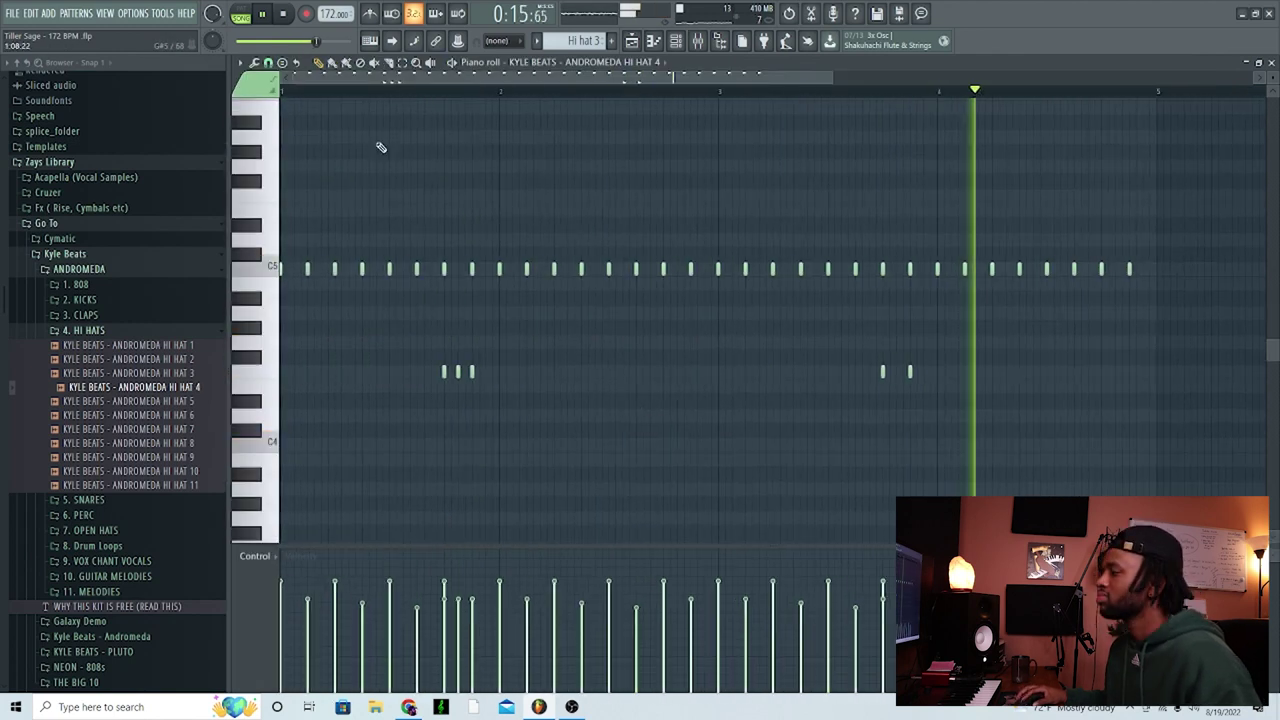
left_click_drag(1128, 300, 343, 191)
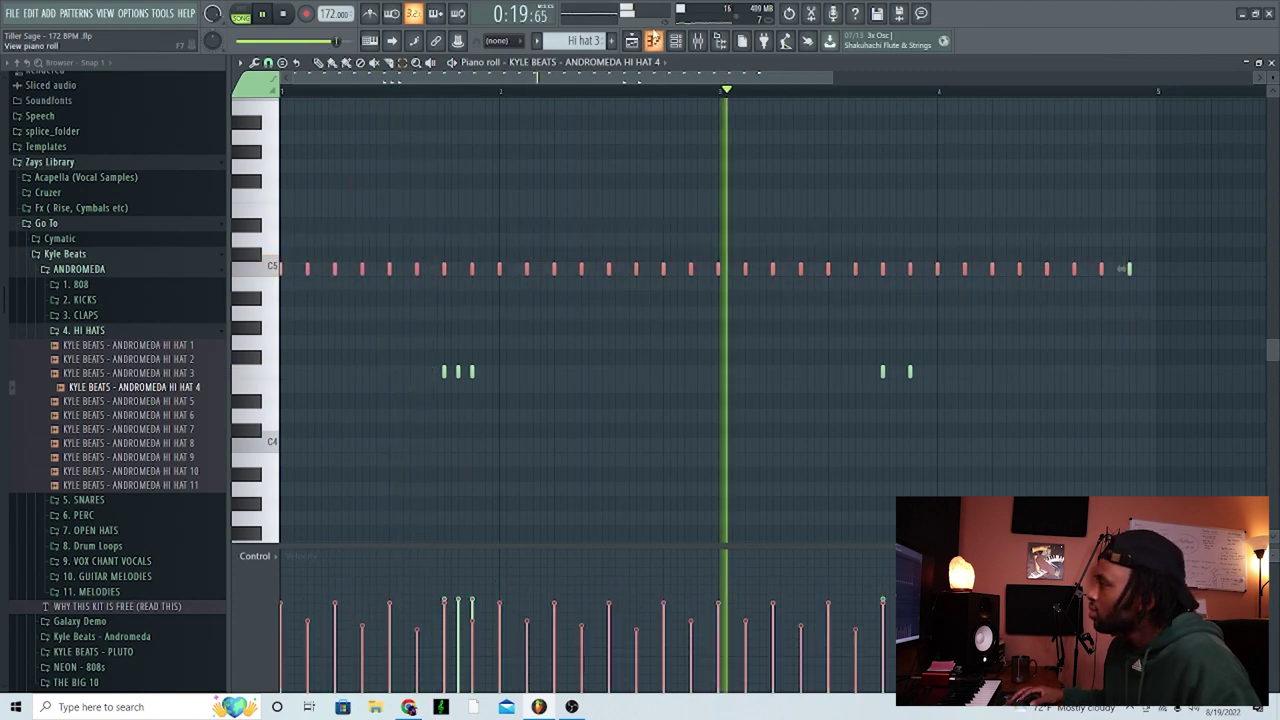
key("F5")
scroll(690, 235, "down", 2)
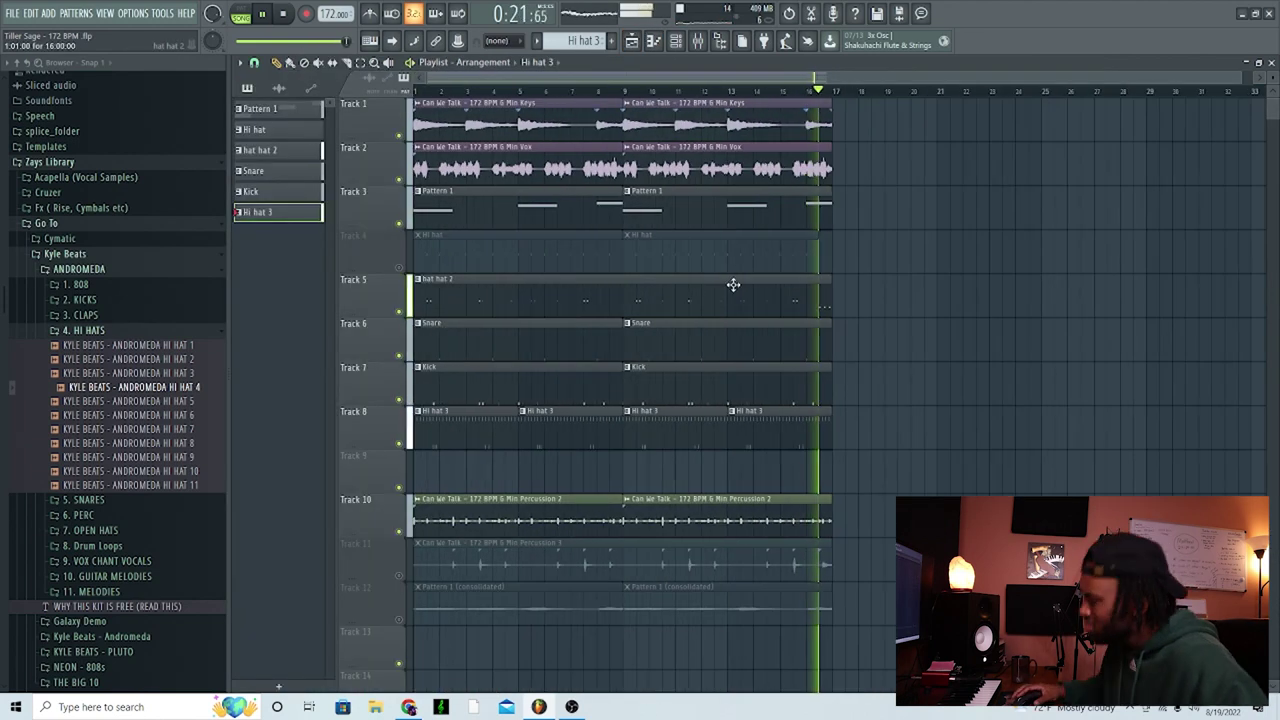